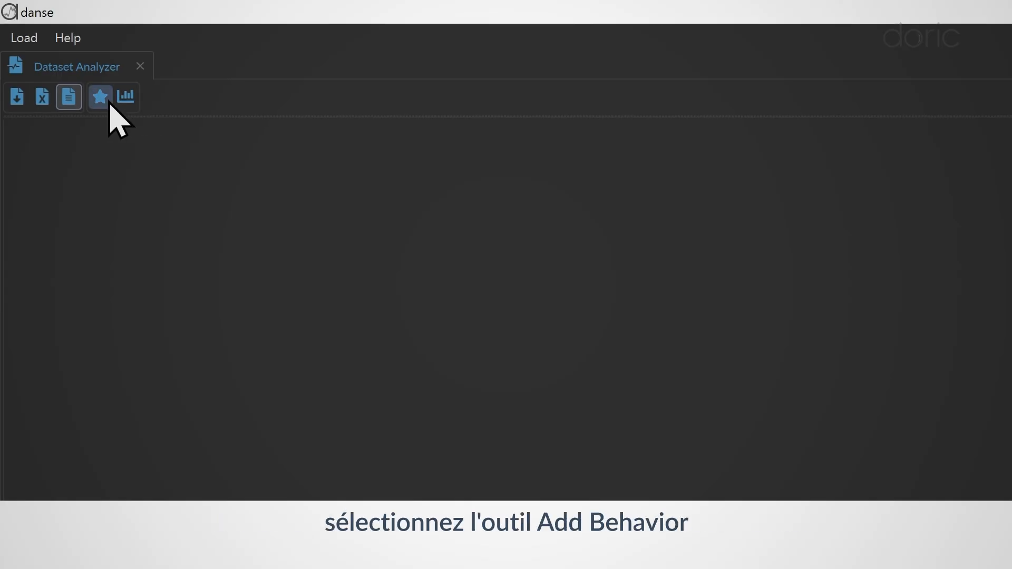
Step: Start creating a behavior event that uses the current file as its data source
left_click(109, 103)
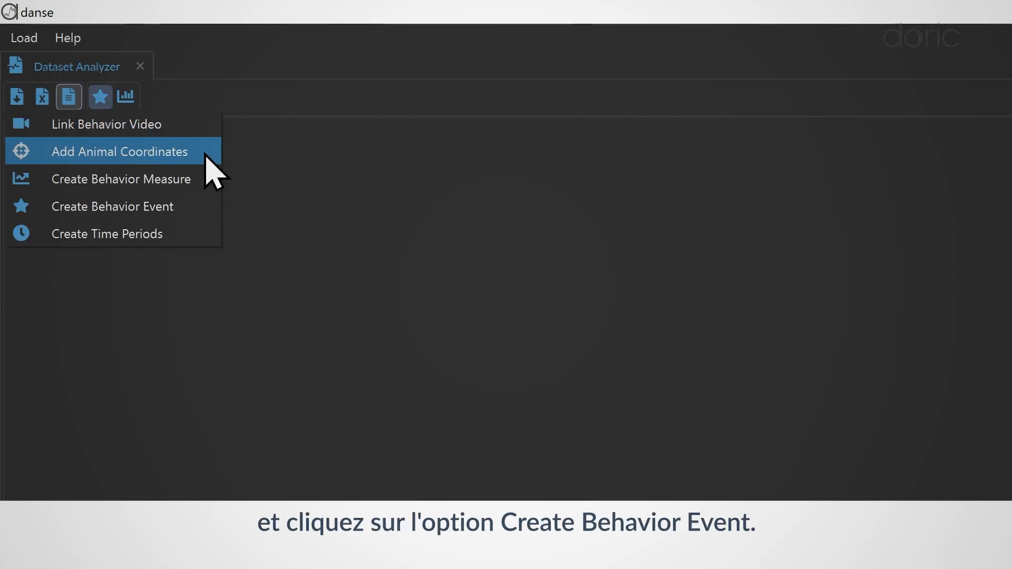
left_click(200, 207)
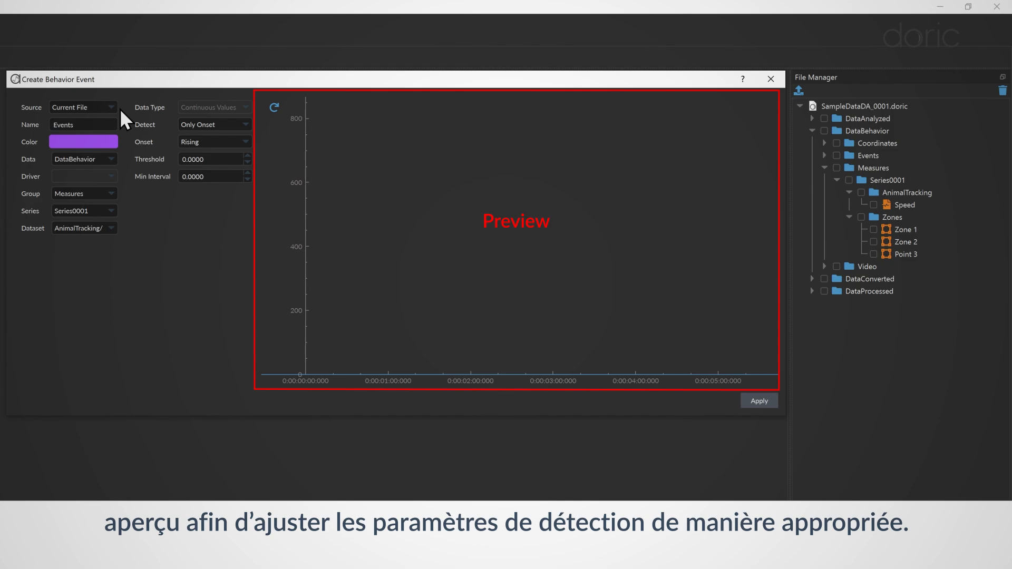
left_click(110, 106)
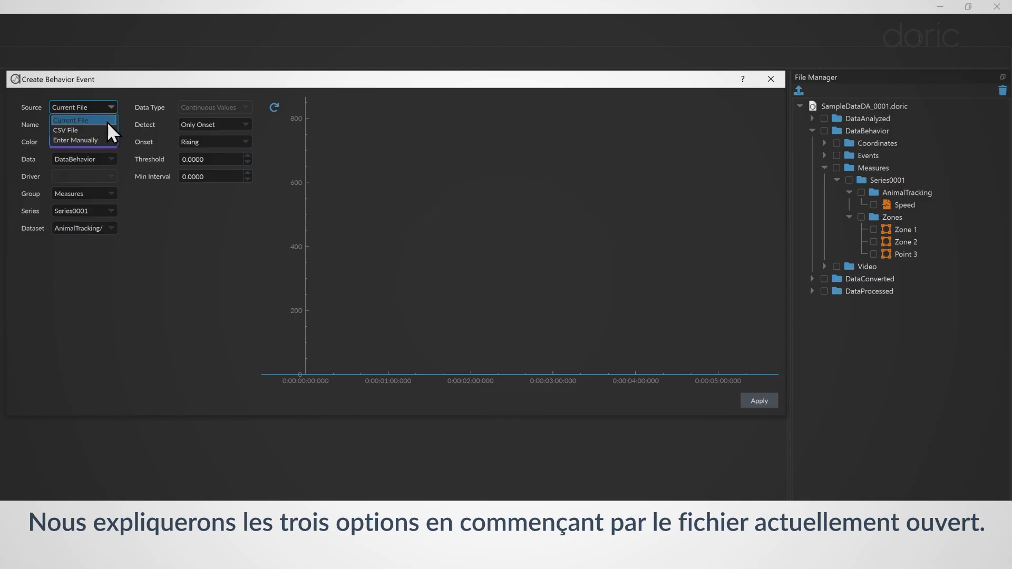
left_click(108, 118)
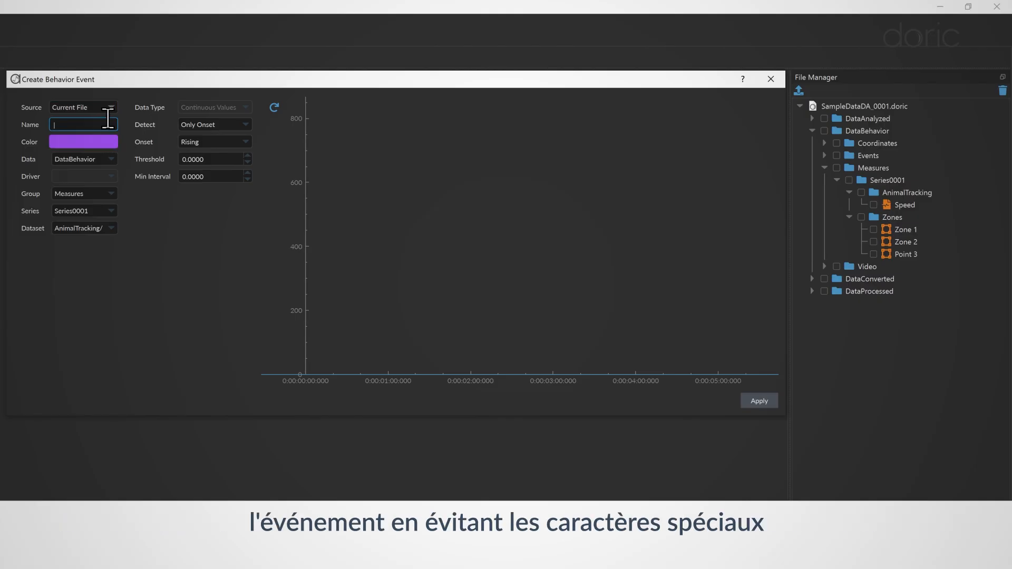
Step: Name the behavior event Events and set its trace color to purple #aa55ff
type("Events")
left_click(107, 150)
left_click(316, 247)
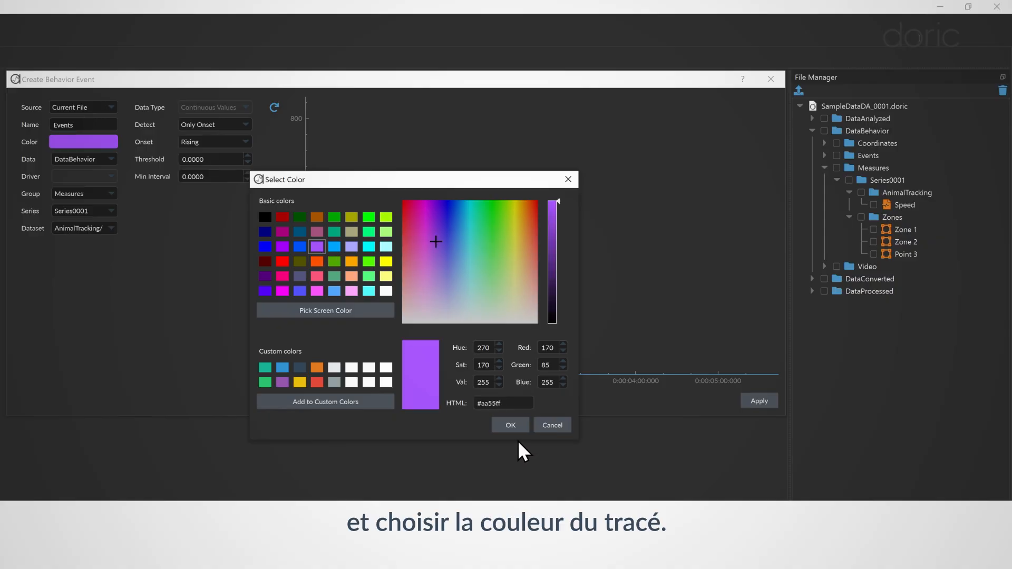
left_click(510, 425)
Step: Point the event to DataBehavior, group Measures, series Series0001 and the AnimalTracking/Speed dataset
left_click(113, 159)
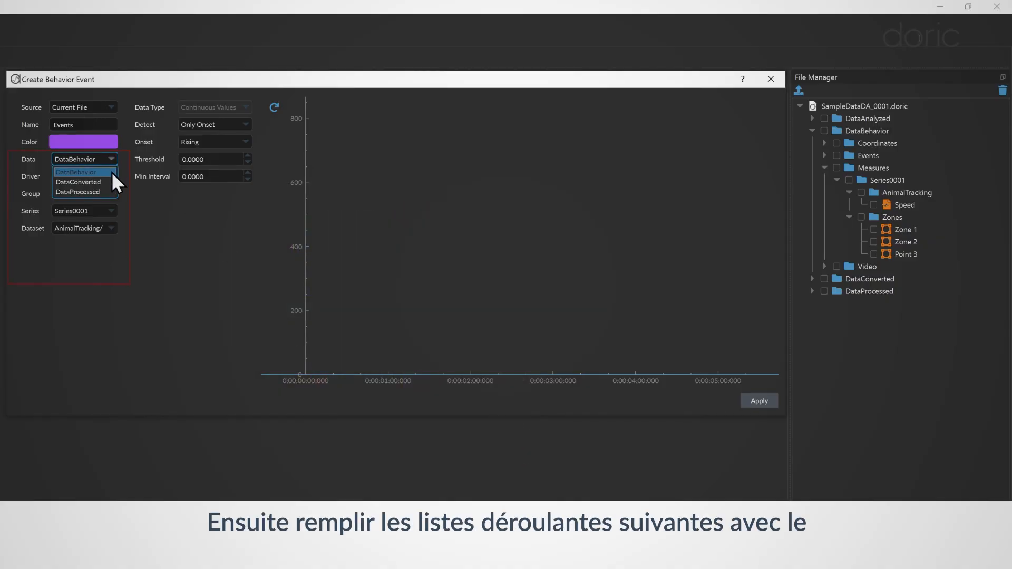
left_click(112, 172)
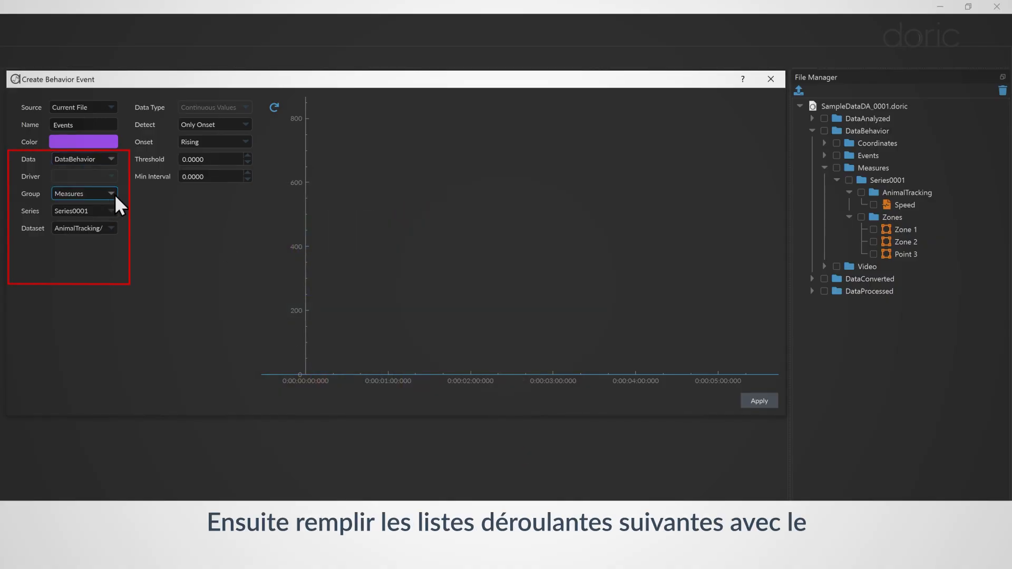
left_click(114, 194)
left_click(106, 216)
left_click(113, 210)
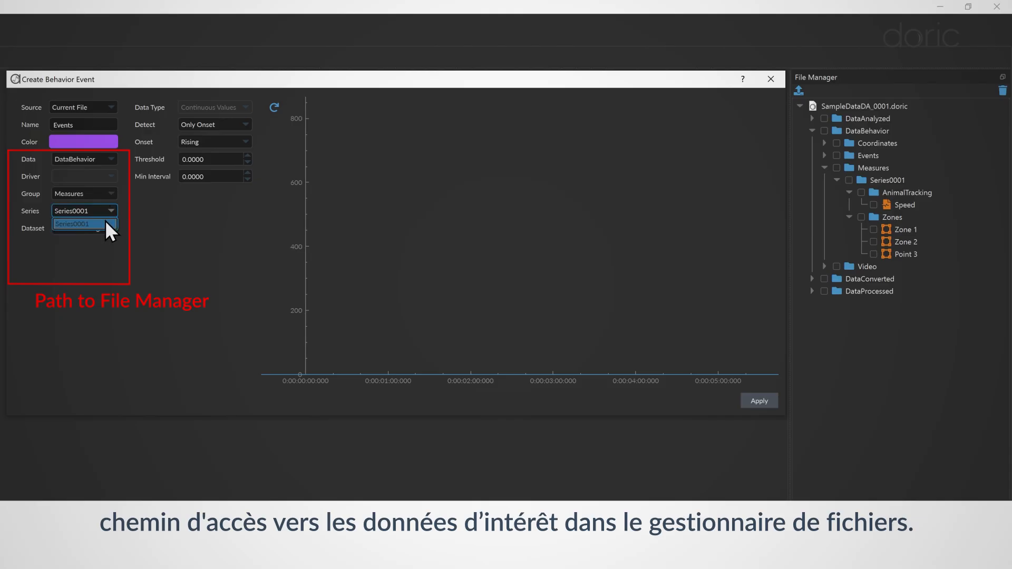
left_click(106, 222)
left_click(108, 228)
left_click(106, 239)
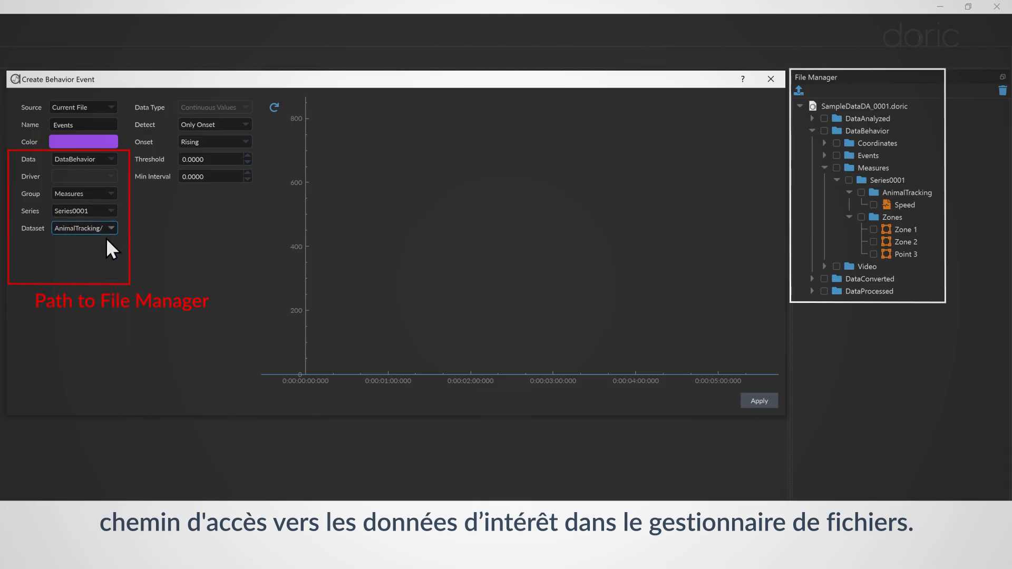
Step: Go through the DataBehavior, Measures, Series0001 and AnimalTracking/Speed path once more, and refresh the signal preview
left_click(111, 160)
left_click(113, 173)
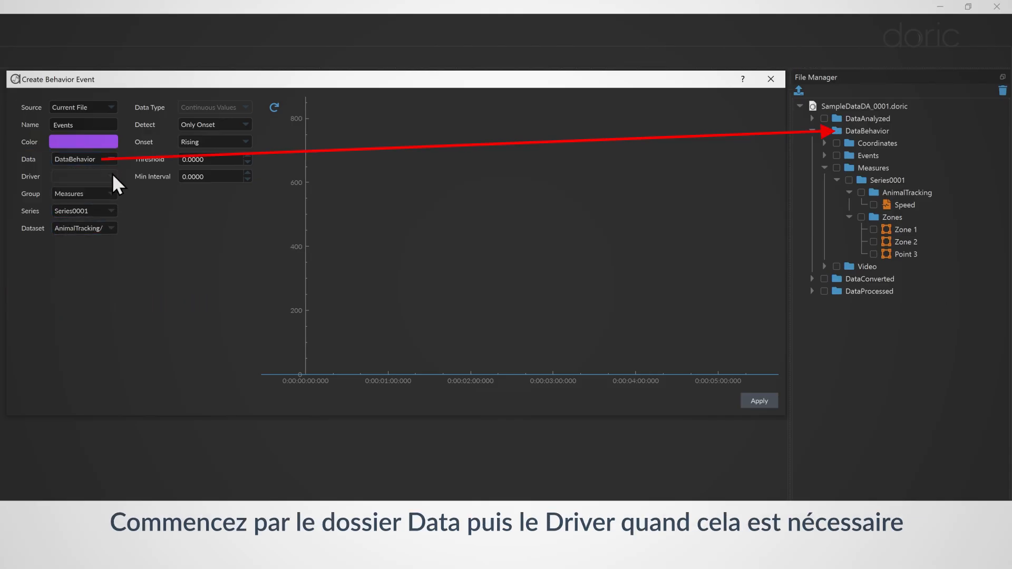
left_click(112, 194)
left_click(106, 216)
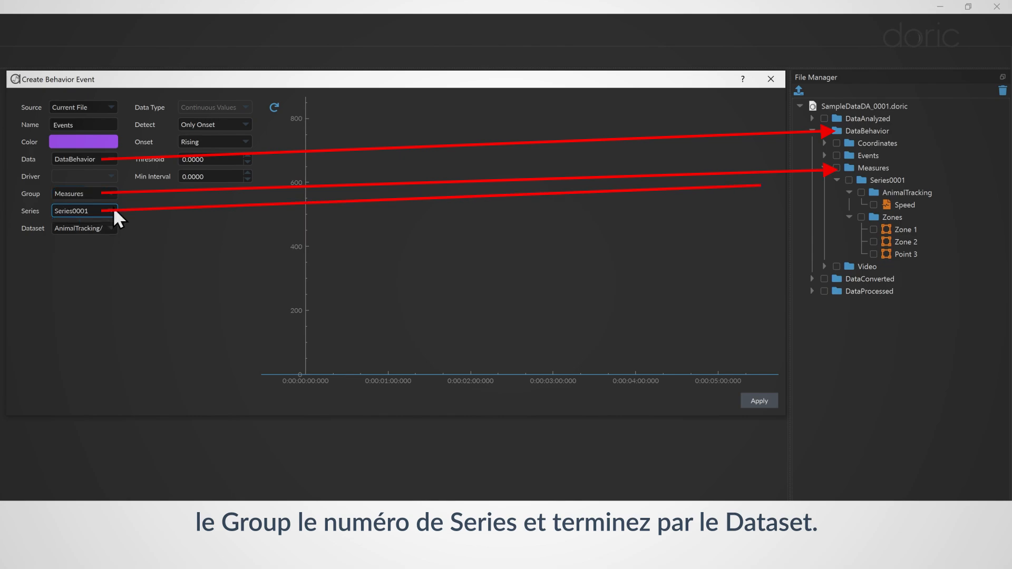
left_click(108, 228)
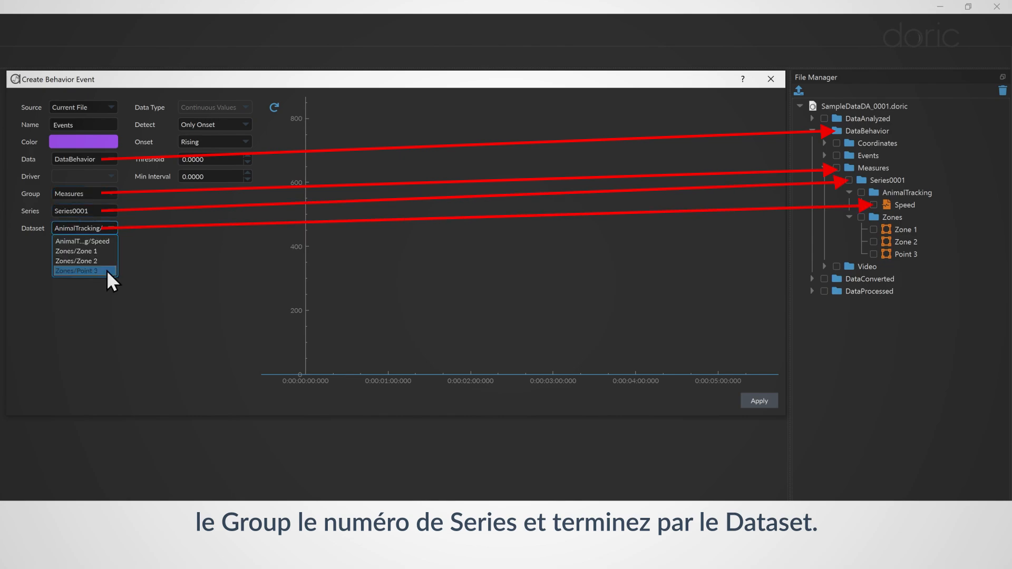
left_click(156, 232)
left_click(275, 106)
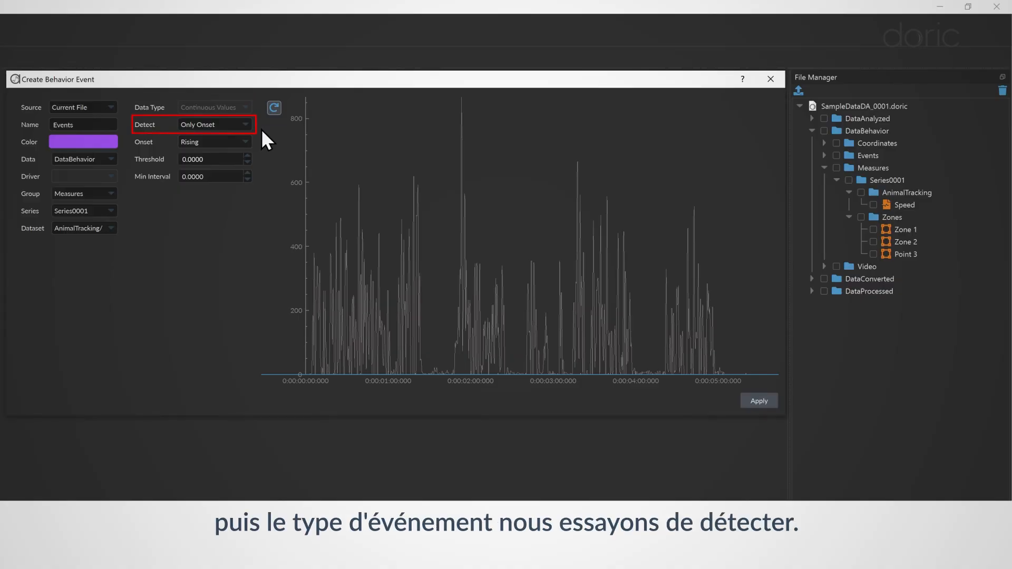
Step: Set the event detection to Only Onset with a Falling edge direction
left_click(246, 125)
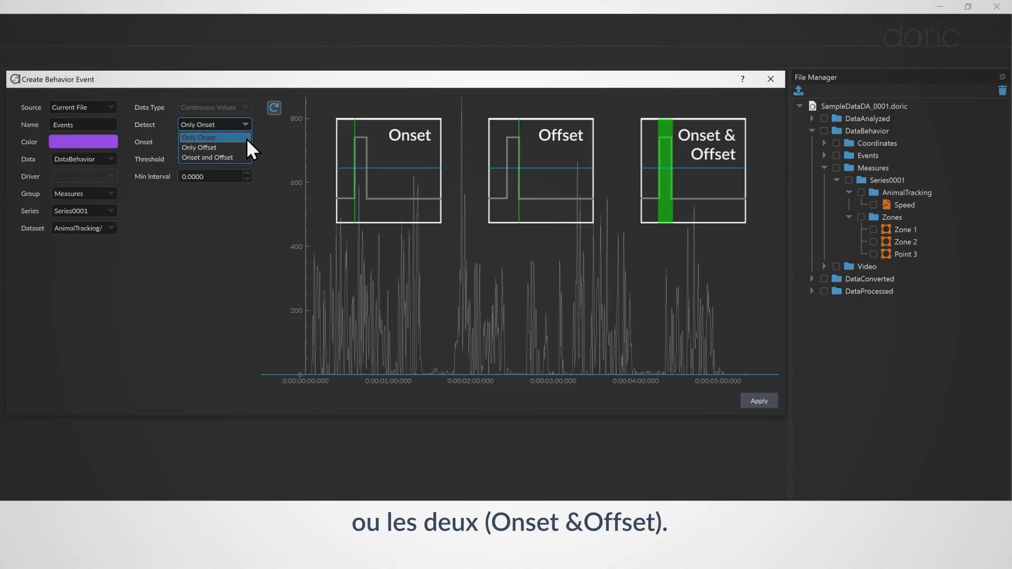
left_click(247, 138)
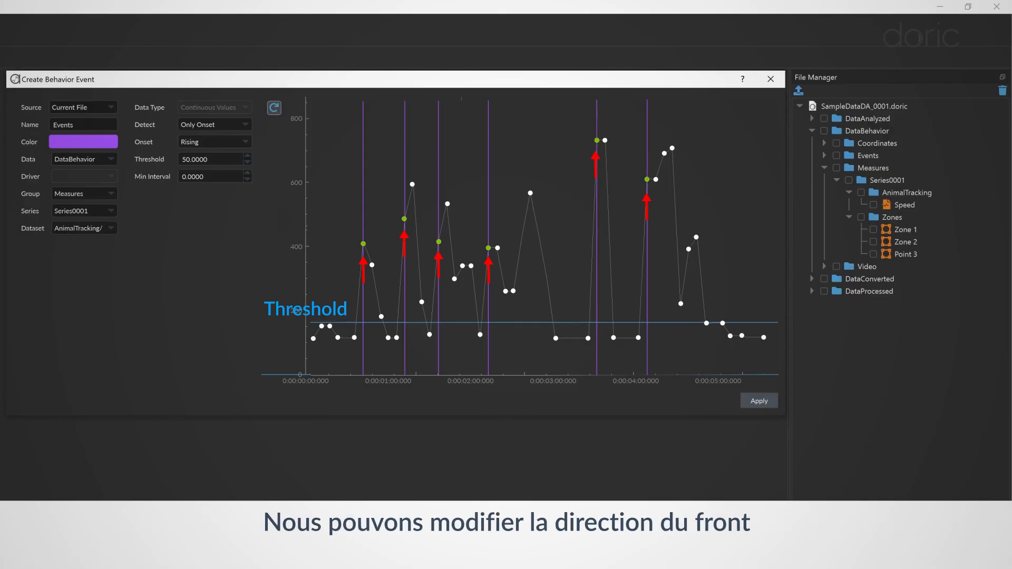
left_click(247, 140)
left_click(241, 163)
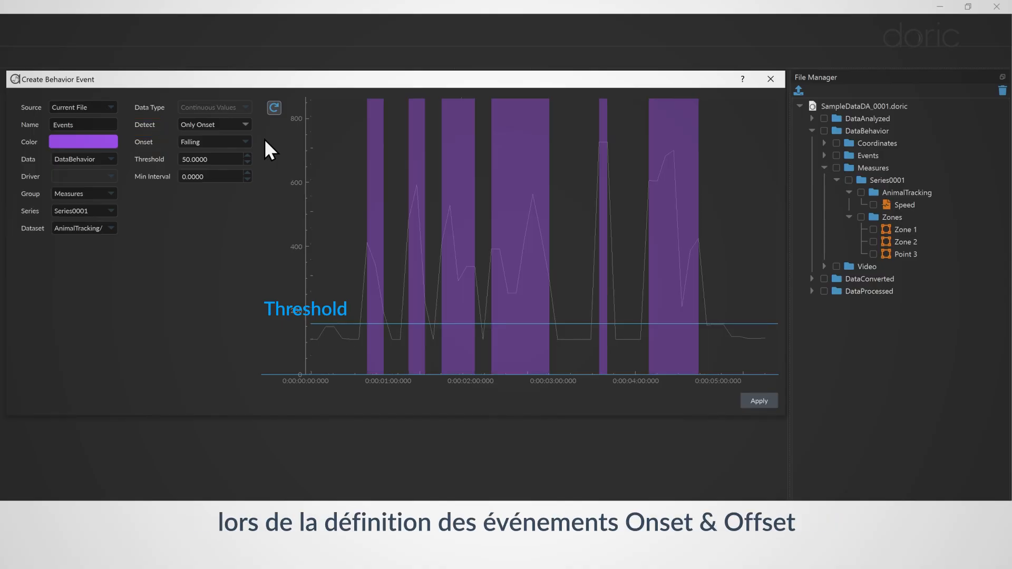
Step: Change the event detection to Onset and Offset with a Rising edge direction
left_click(241, 125)
left_click(243, 134)
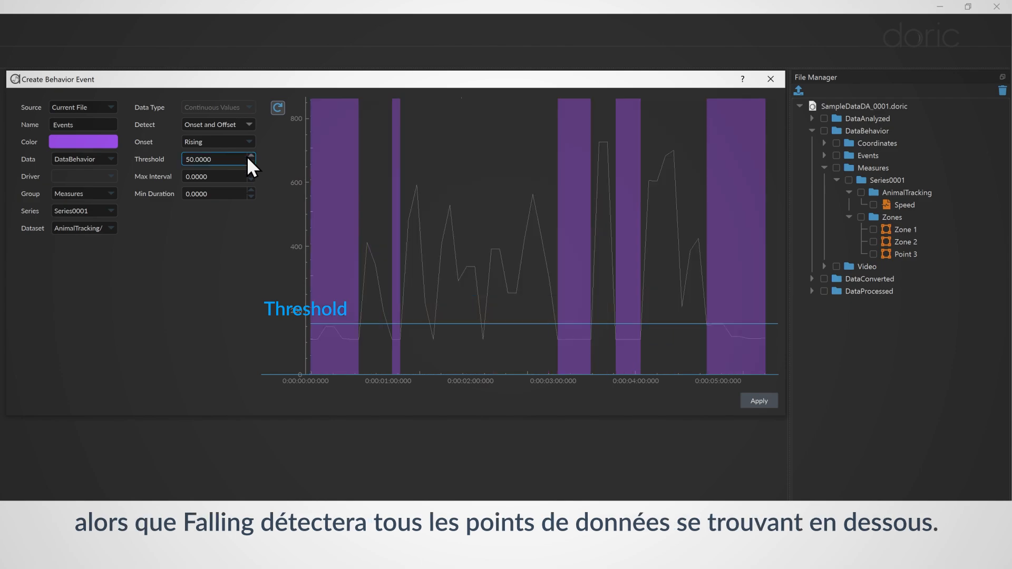
left_click(246, 142)
left_click(242, 157)
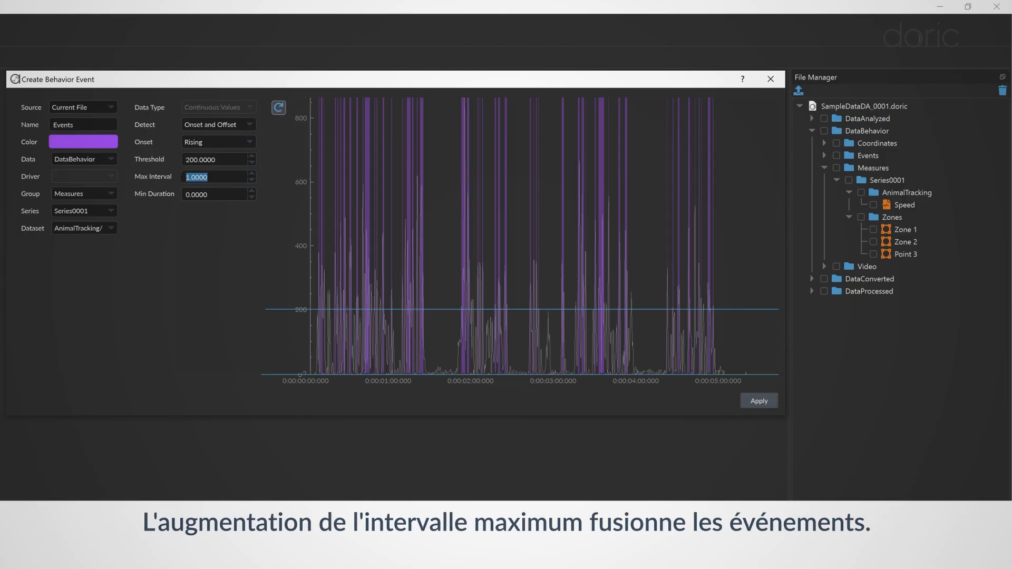
Step: Increase the maximum interval in one-second increments to above 4 seconds to merge neighboring events
key("Up")
key("Up")
key("Up")
key("Up")
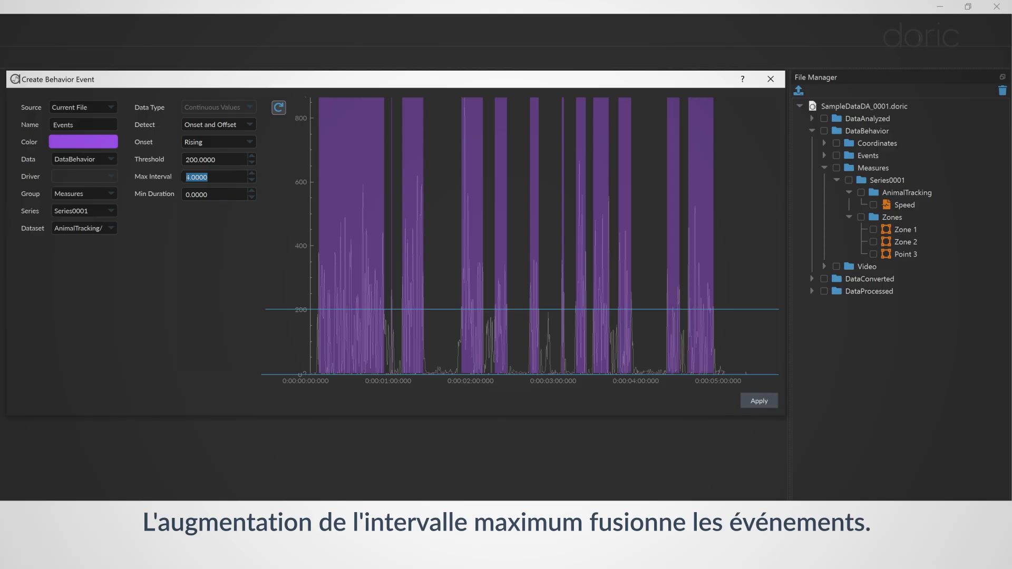
key("Up")
key("Up")
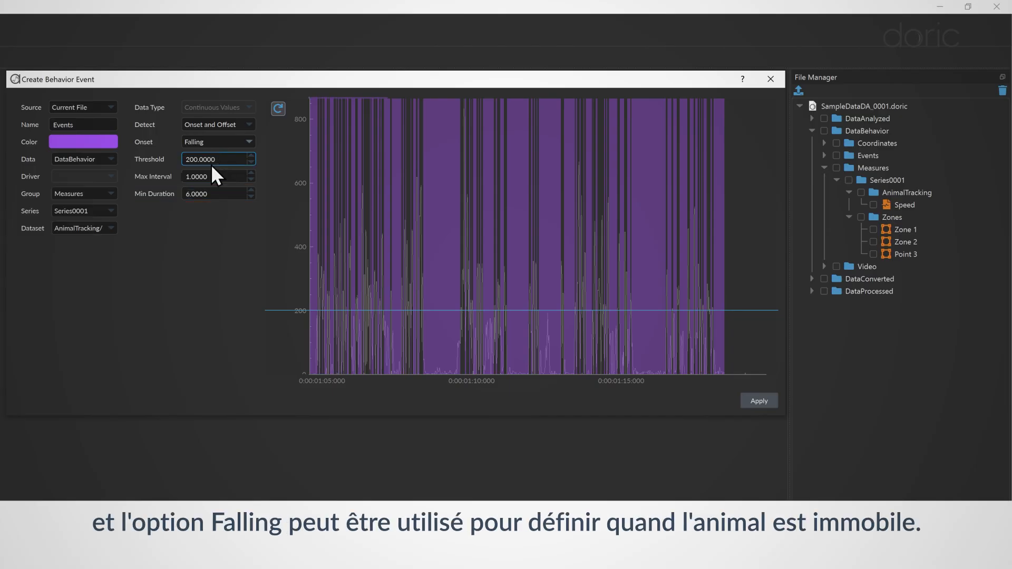
Step: Raise the minimum duration of the Falling Onset and Offset events to at least 9 seconds
left_click(251, 196)
left_click(250, 194)
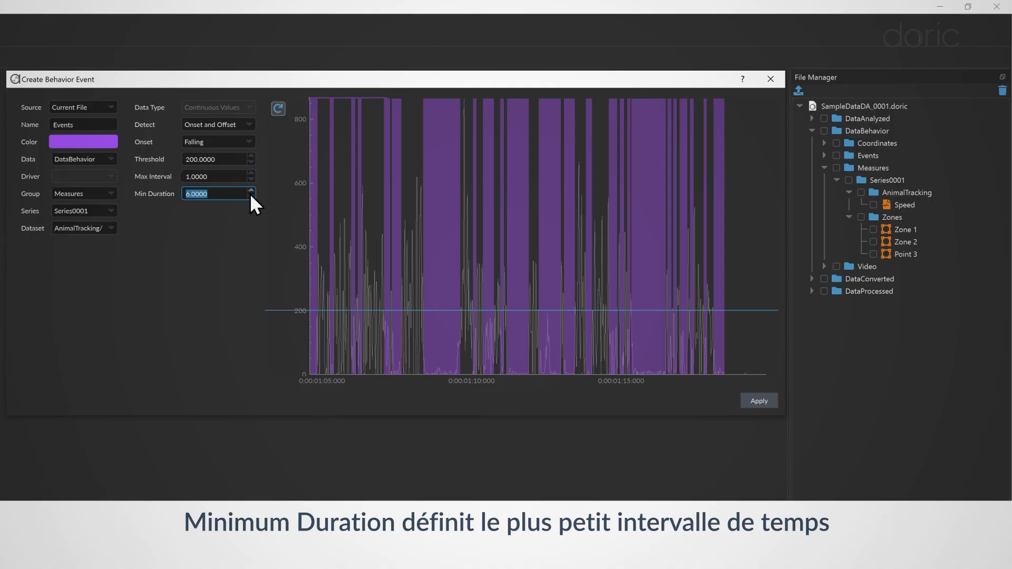
left_click(251, 192)
left_click(250, 194)
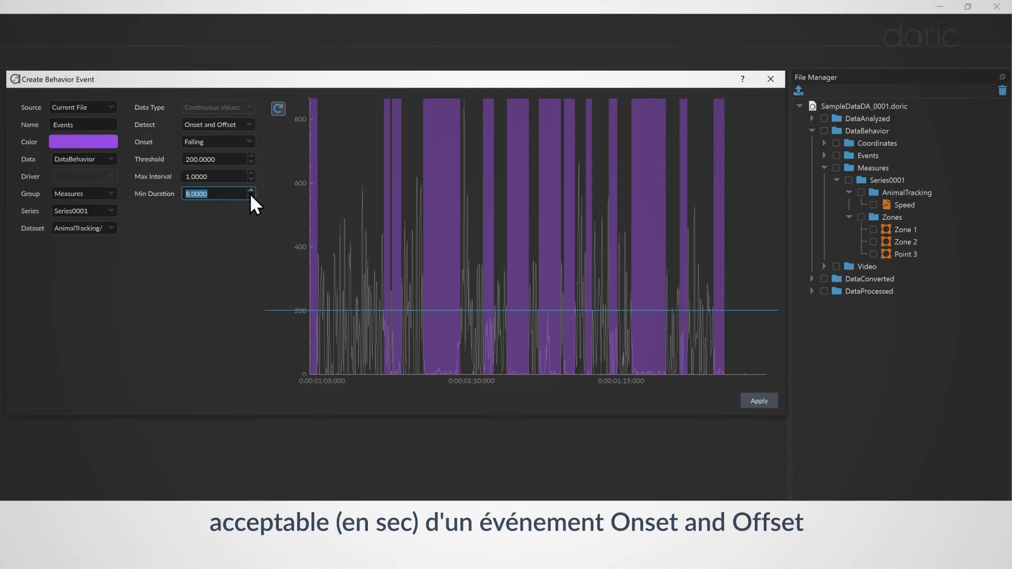
left_click(250, 194)
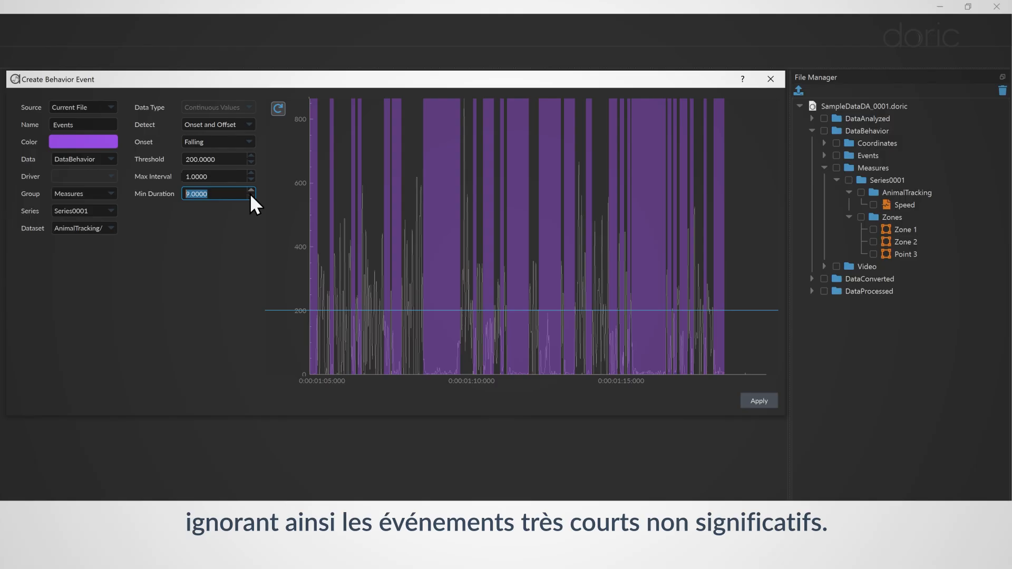
left_click(250, 194)
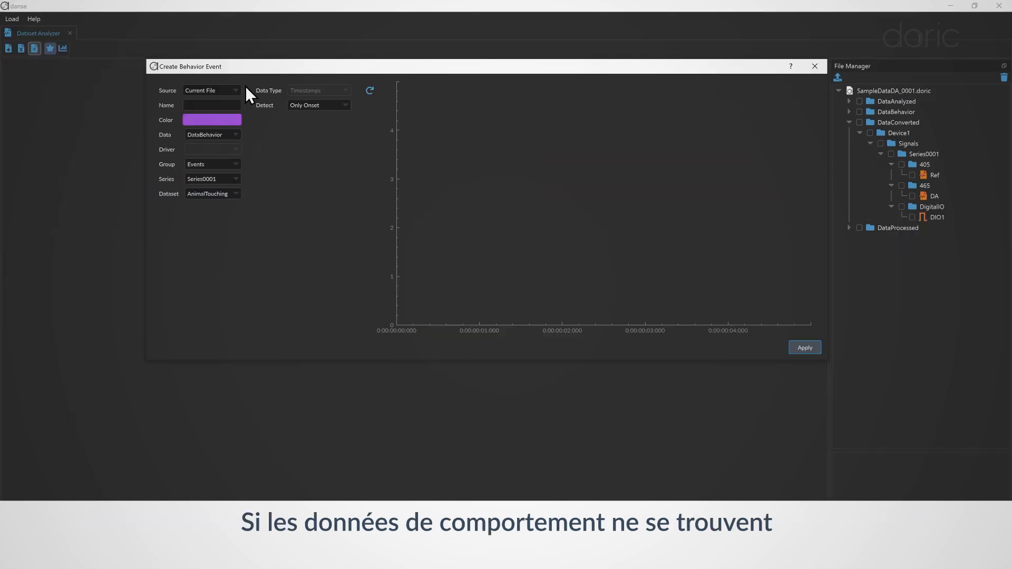
Step: Switch the event source to a CSV file, load BehaviorEvents2.csv and assign its Time column as the time
left_click(240, 90)
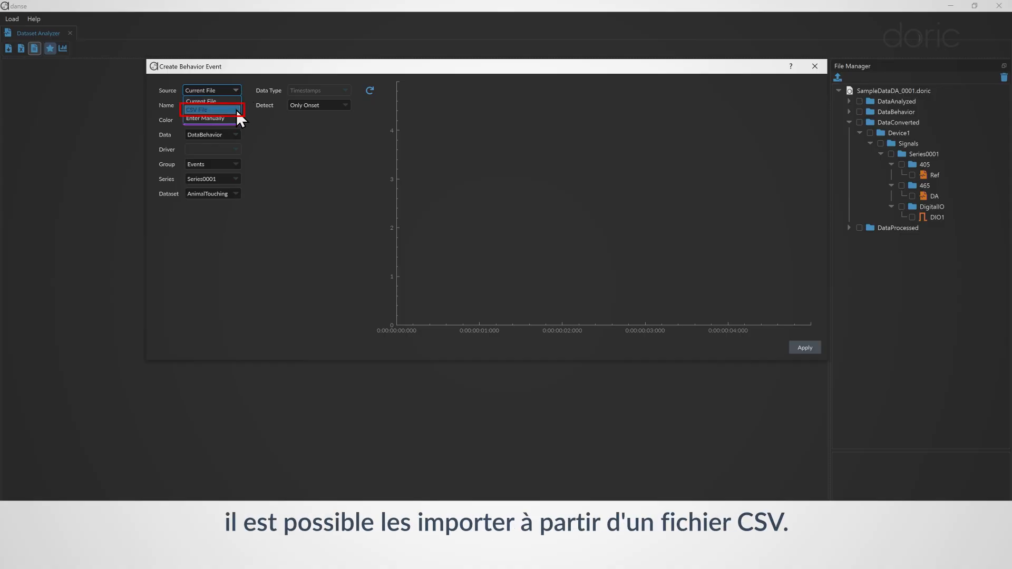
left_click(236, 109)
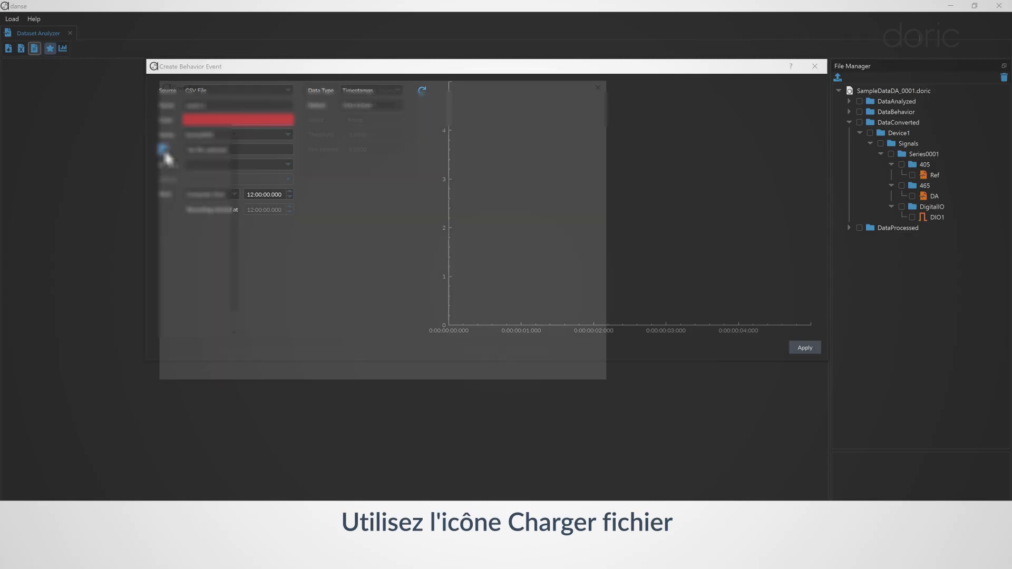
left_click(164, 150)
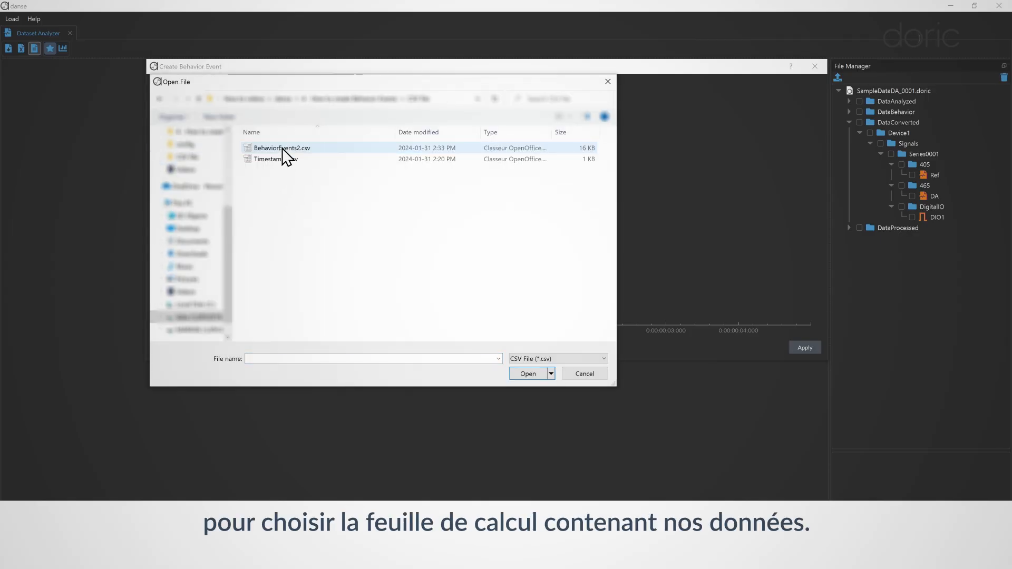
double_click(282, 148)
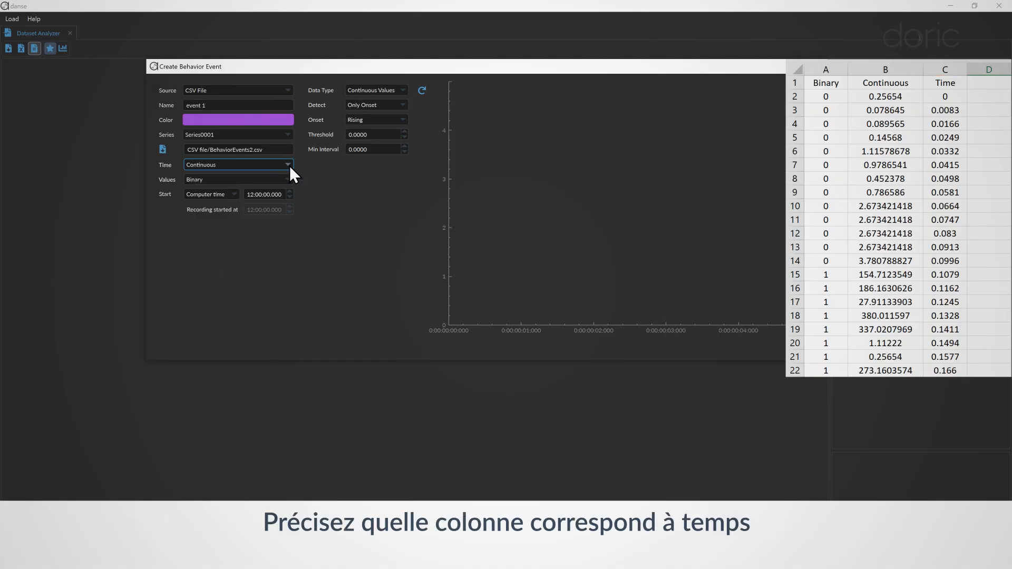
left_click(289, 165)
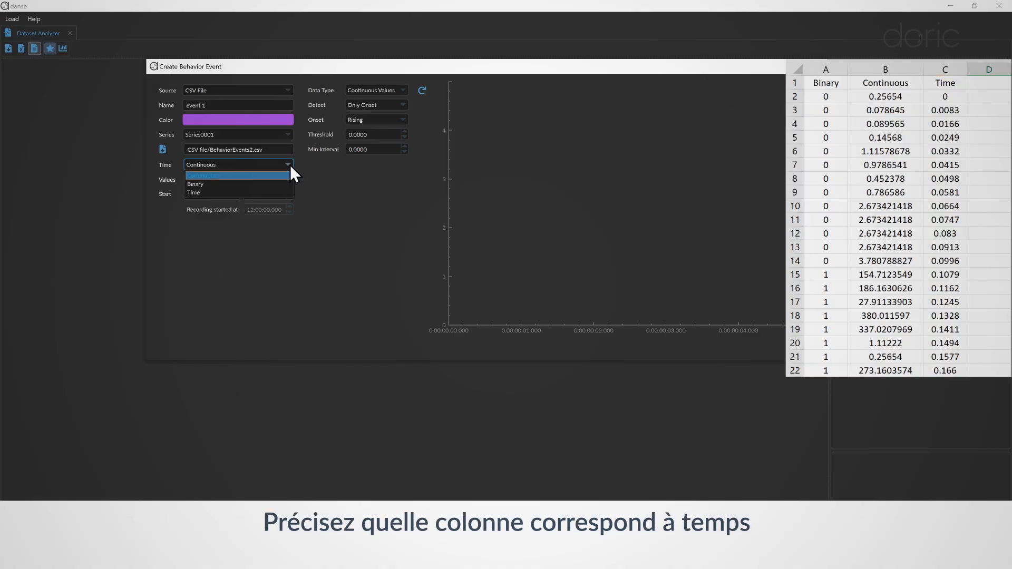
left_click(285, 192)
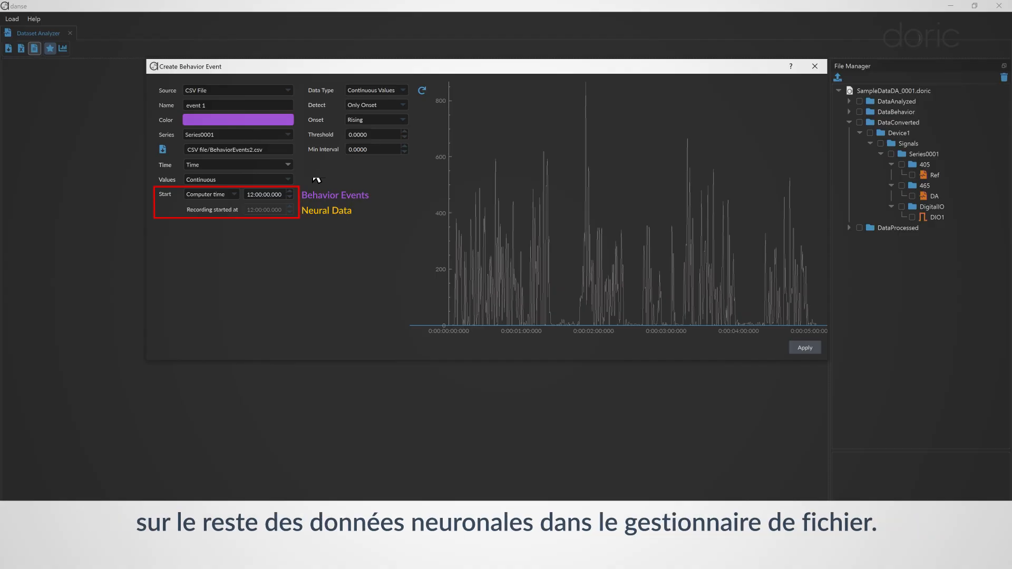
Step: Try the Computer time and Time difference start options, and settle on Digital Output for synchronizing the events
left_click(233, 198)
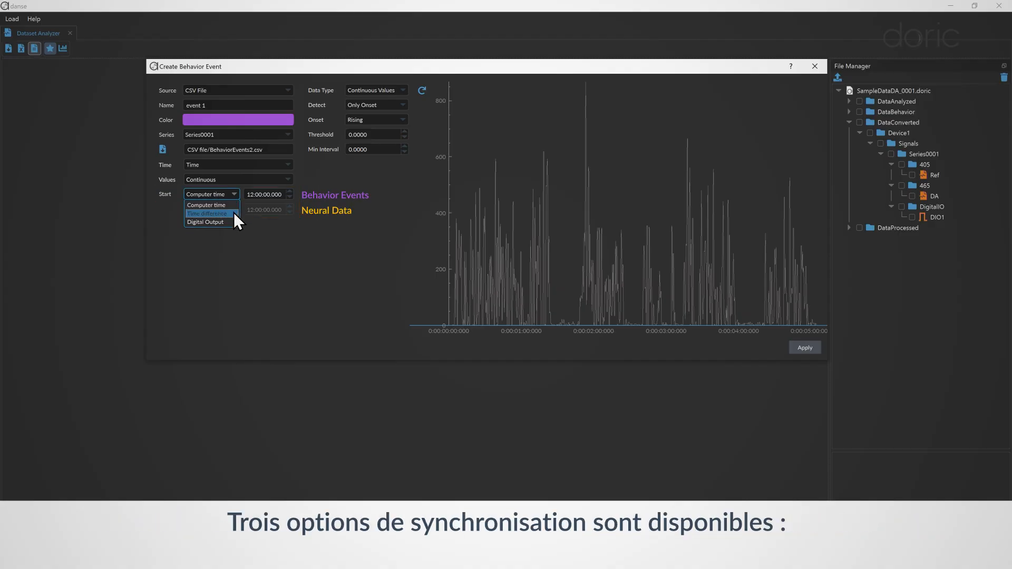
left_click(237, 205)
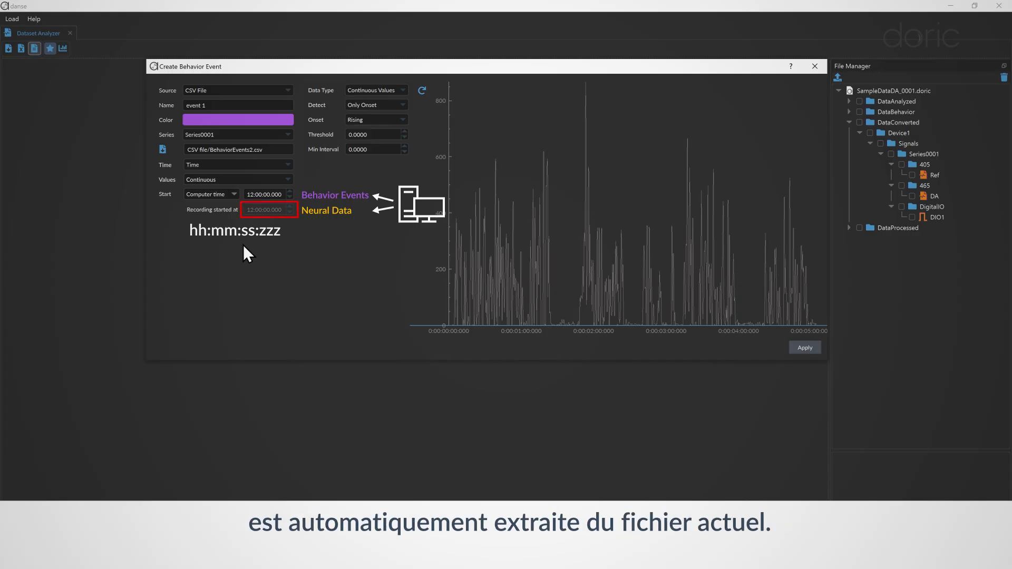
left_click(233, 197)
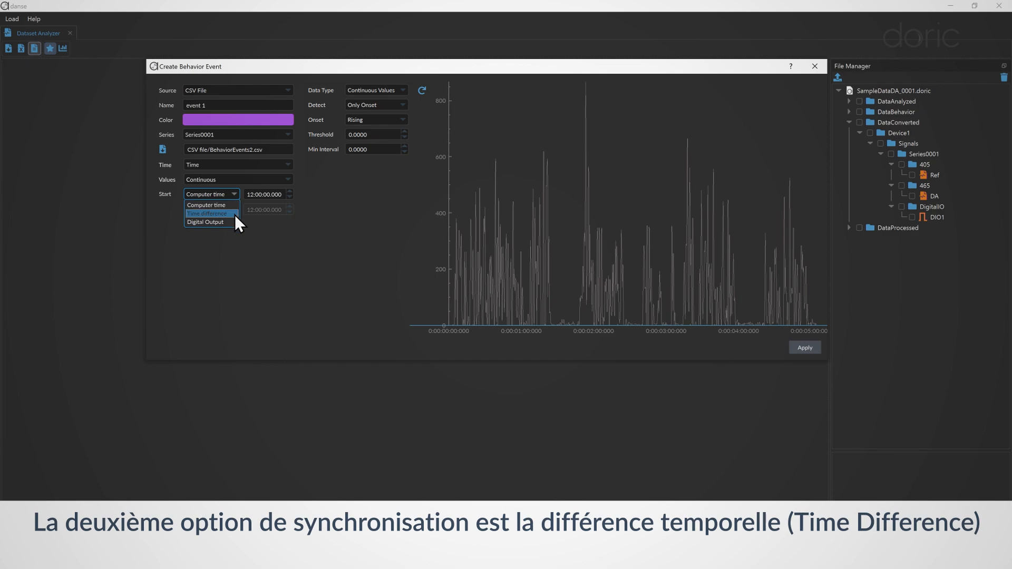
left_click(235, 215)
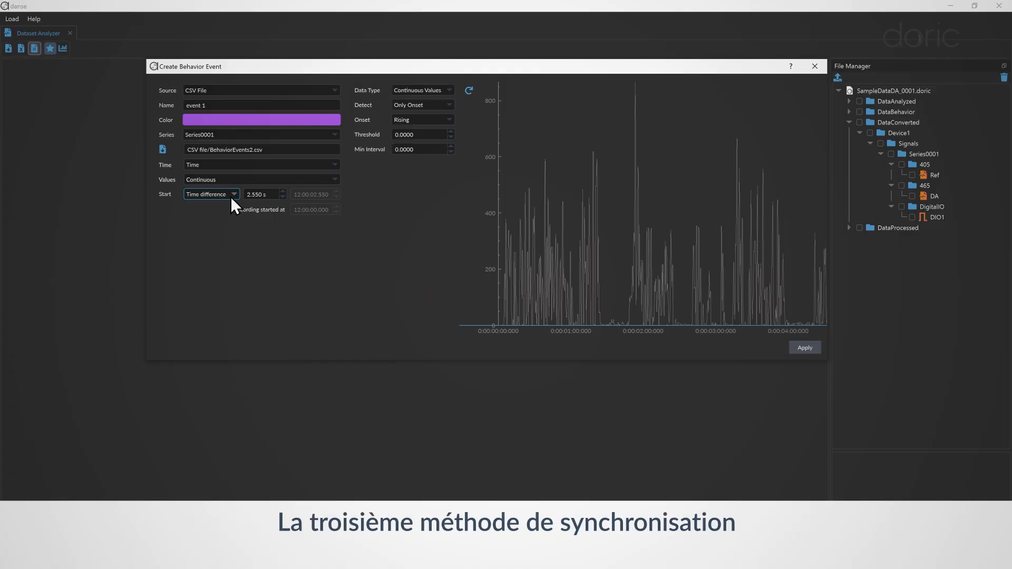
left_click(232, 193)
left_click(221, 216)
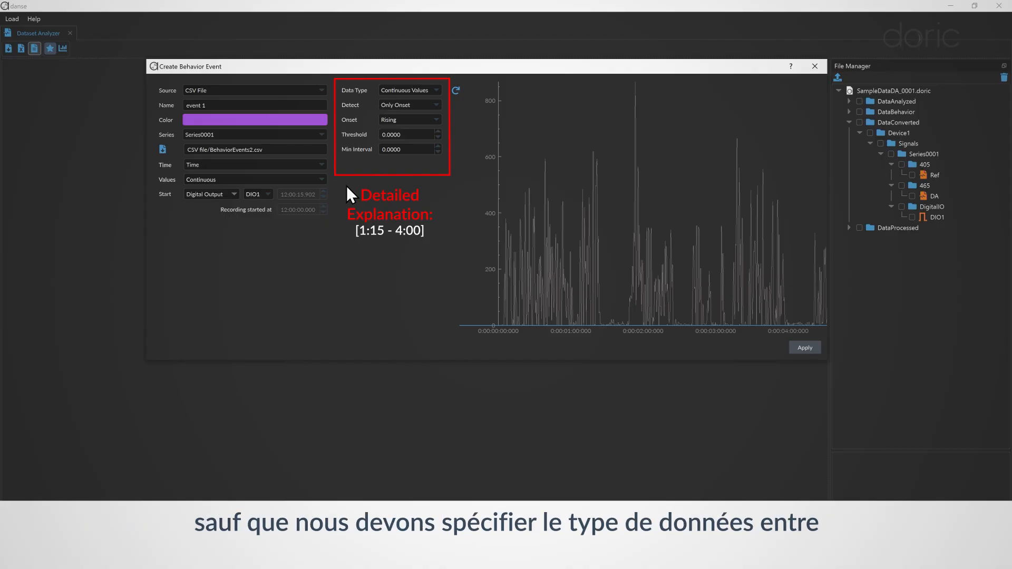
Step: Set the data type to Timestamps and load Timestamps.csv from the CSV file folder as the event source
left_click(409, 89)
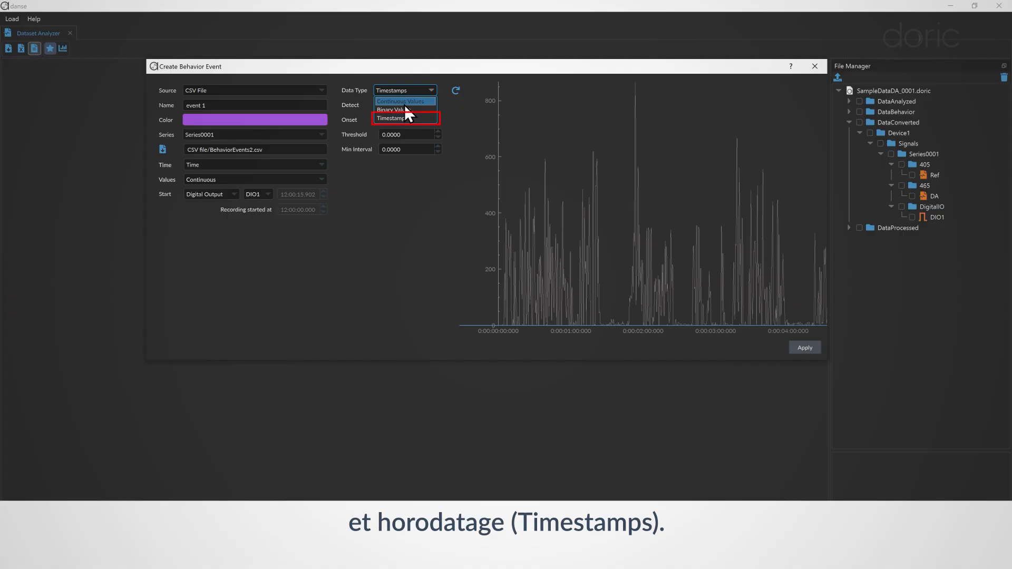
left_click(404, 118)
left_click(163, 150)
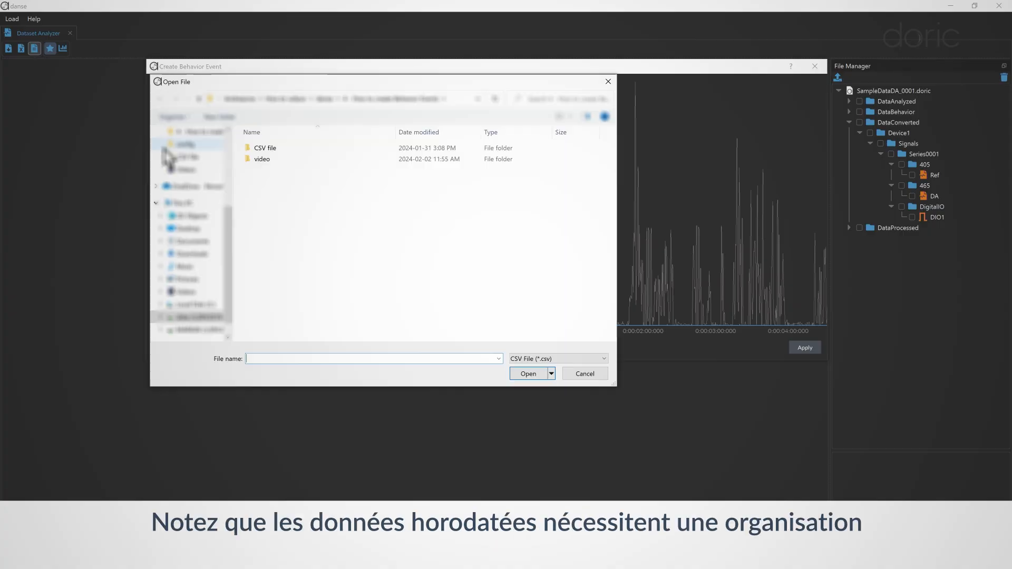
double_click(268, 146)
double_click(289, 159)
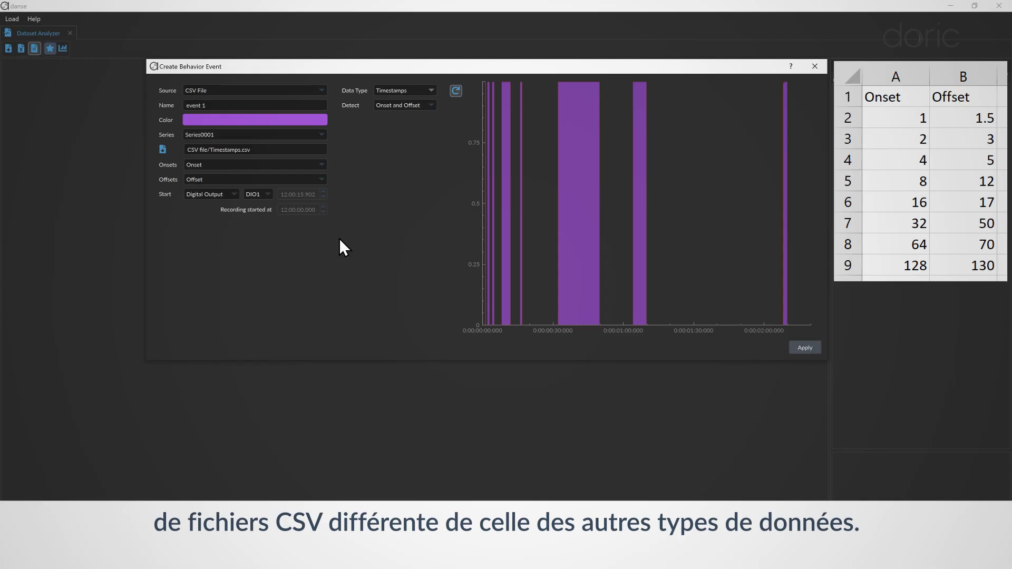
Step: Try detecting only onsets, using the CSV's Offset column as the event timestamps
left_click(429, 105)
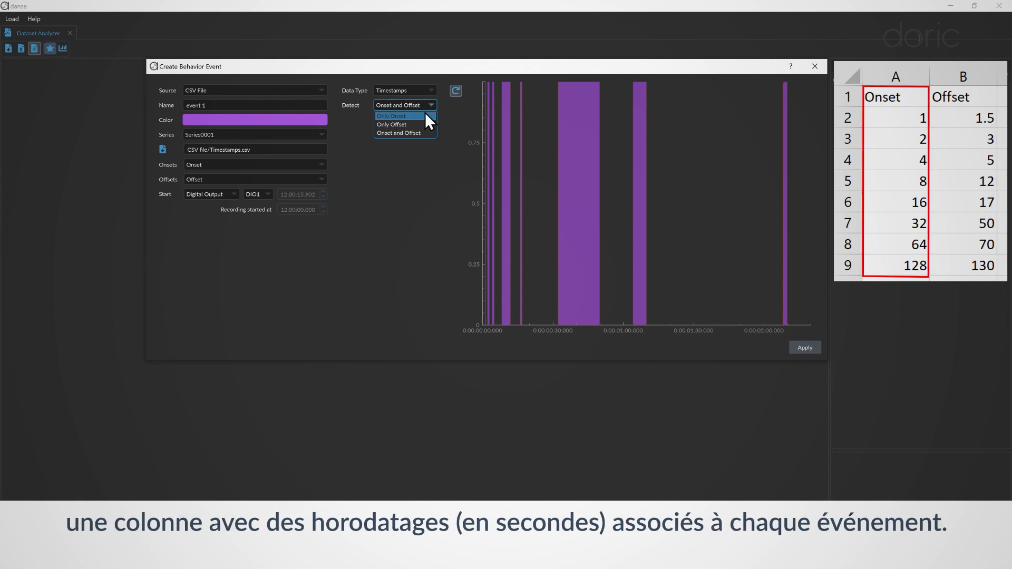
left_click(425, 115)
left_click(321, 164)
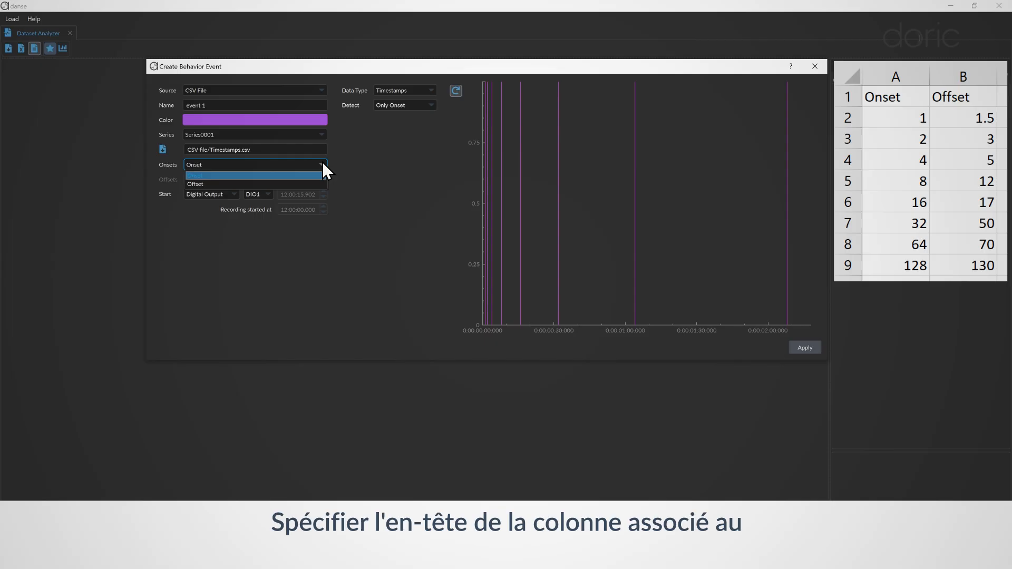
left_click(307, 185)
Step: Set detection to Onset and Offset and remove the widest event, from 32 to 50 seconds, from the preview plot
left_click(431, 105)
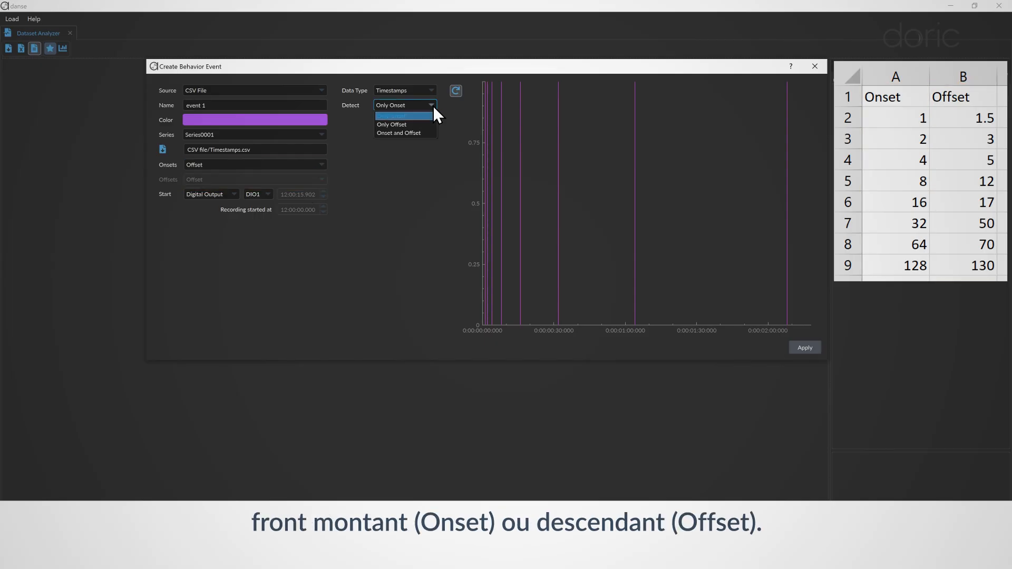
left_click(419, 132)
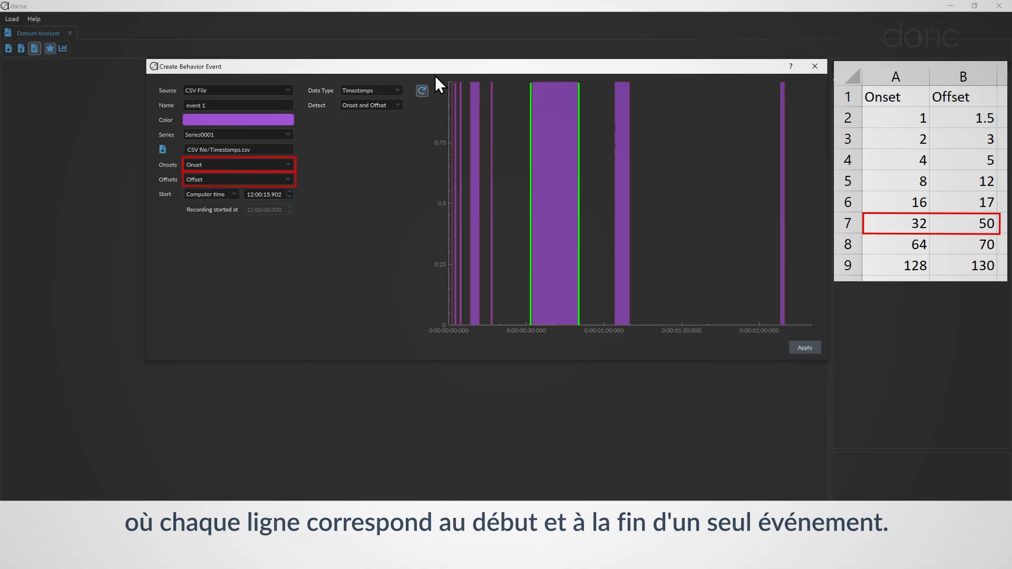
right_click(543, 125)
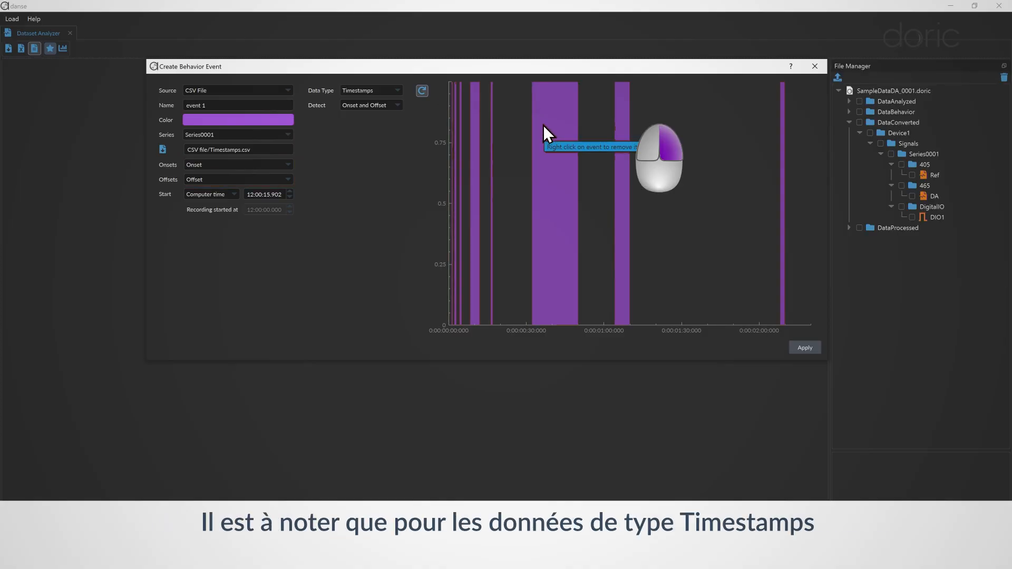
left_click(561, 132)
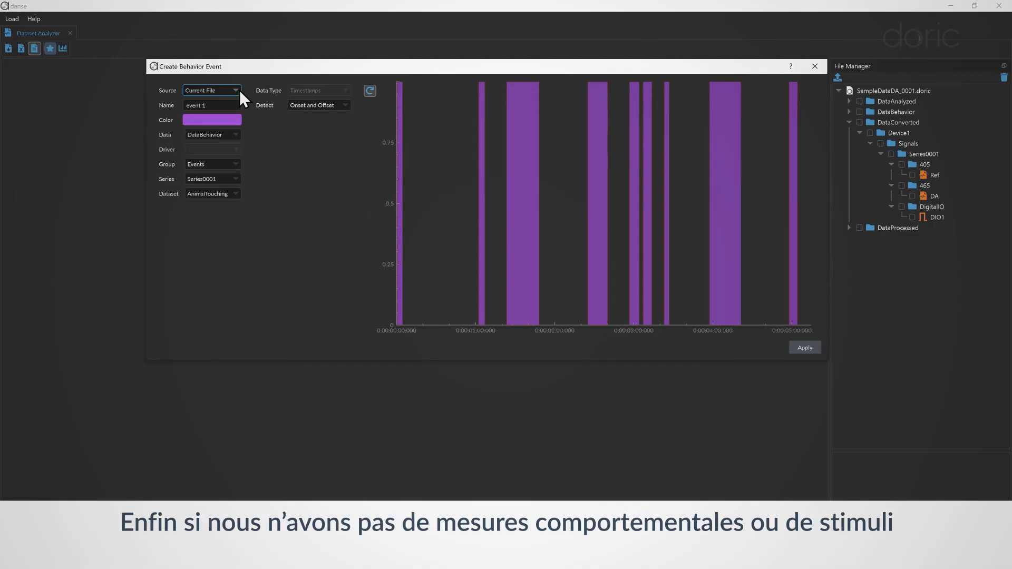
Step: Switch the event source to Enter Manually and, with Only Offset detection, enter the timestamps 0.000, 1, 2, 4, 8, 16
left_click(238, 89)
left_click(236, 117)
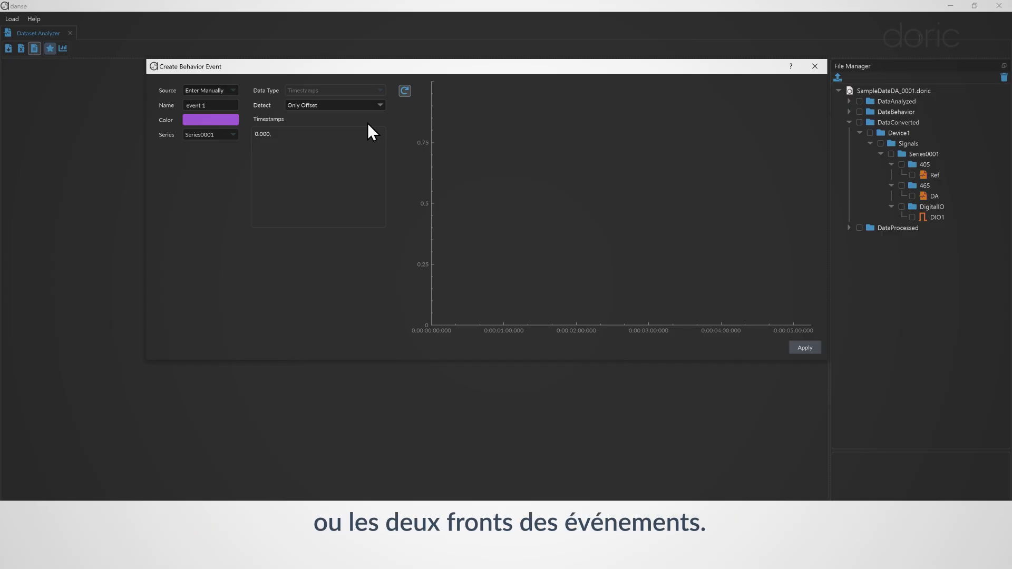
left_click(310, 135)
type("1, 2, 4, 8, 1")
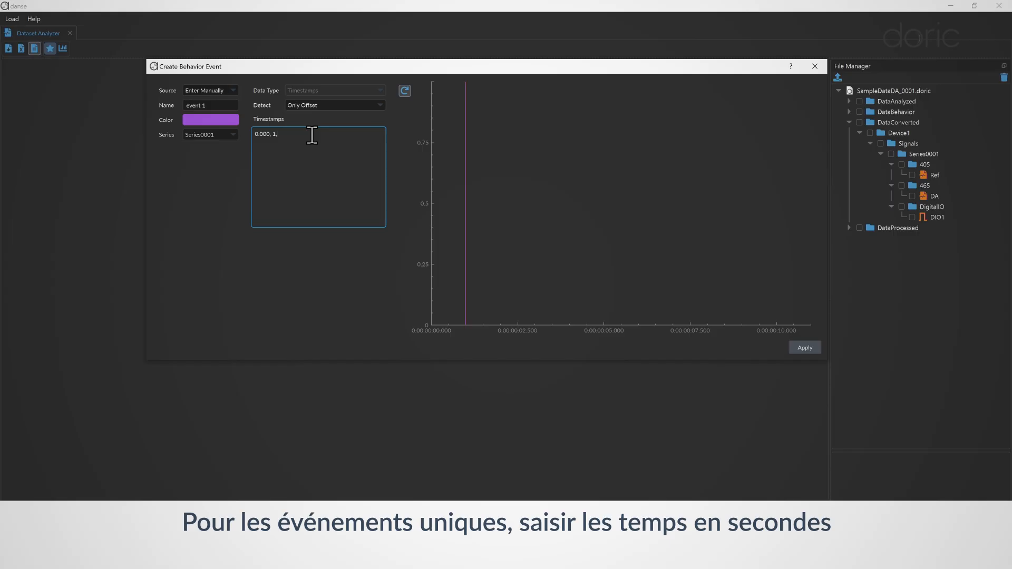
type("6")
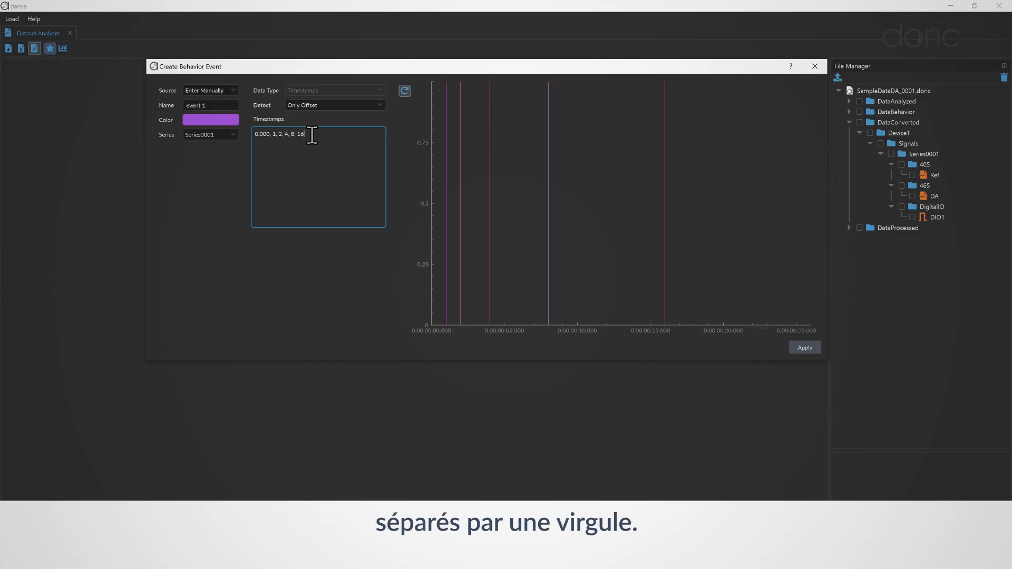
Step: Set detection to Onset and Offset, enter the timestamp pairs 0.000-0.000, 1-2, 4-6, 8-10, 23-32, and apply the event
left_click(370, 105)
left_click(310, 132)
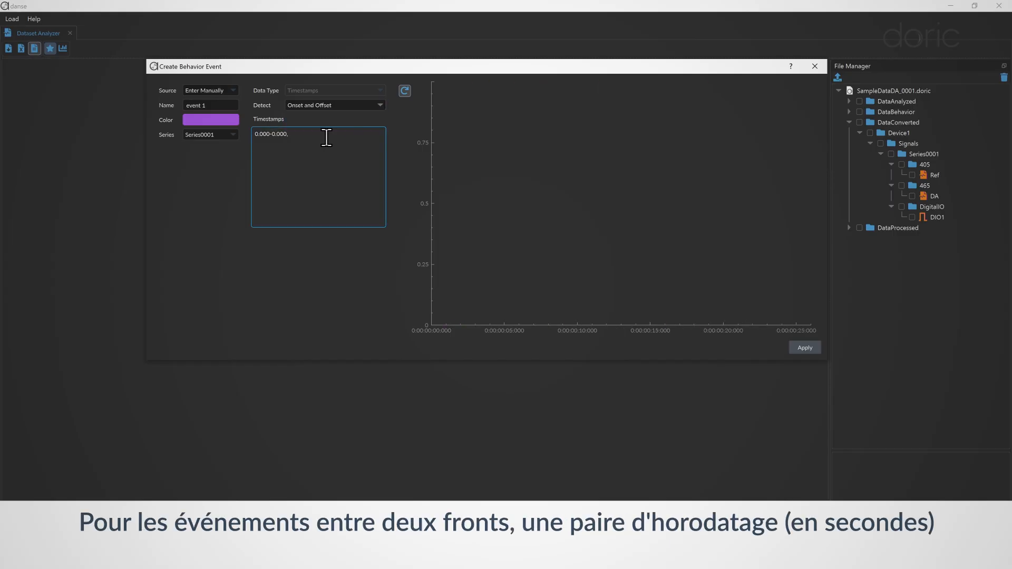
type("1-2,")
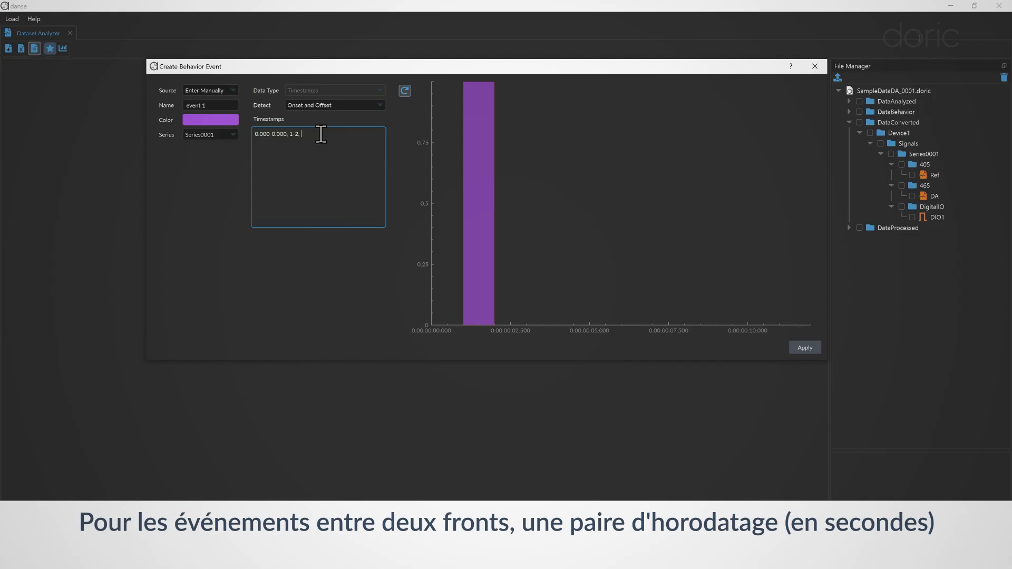
type(" 4-6, 8-10")
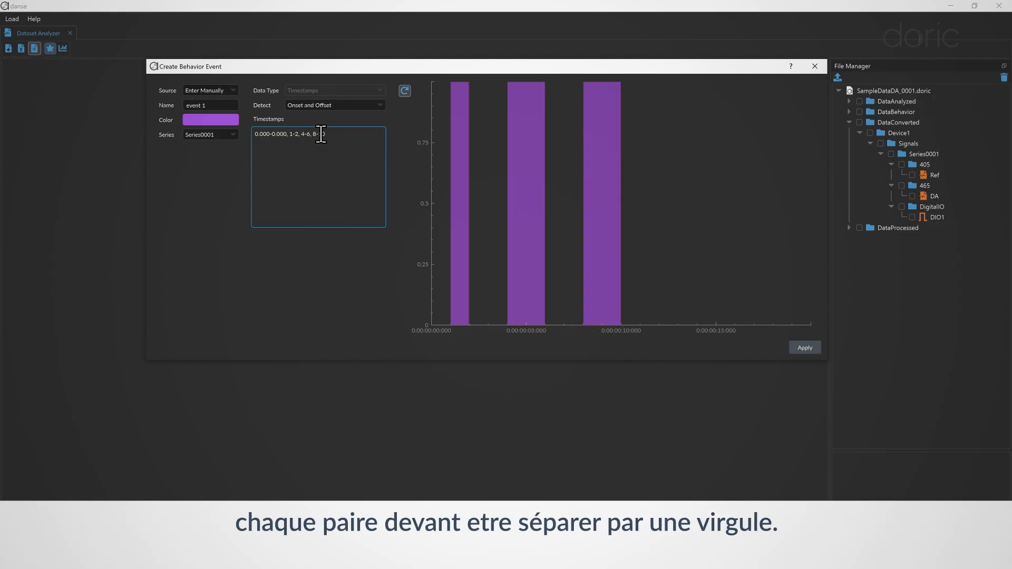
type(", 23-32")
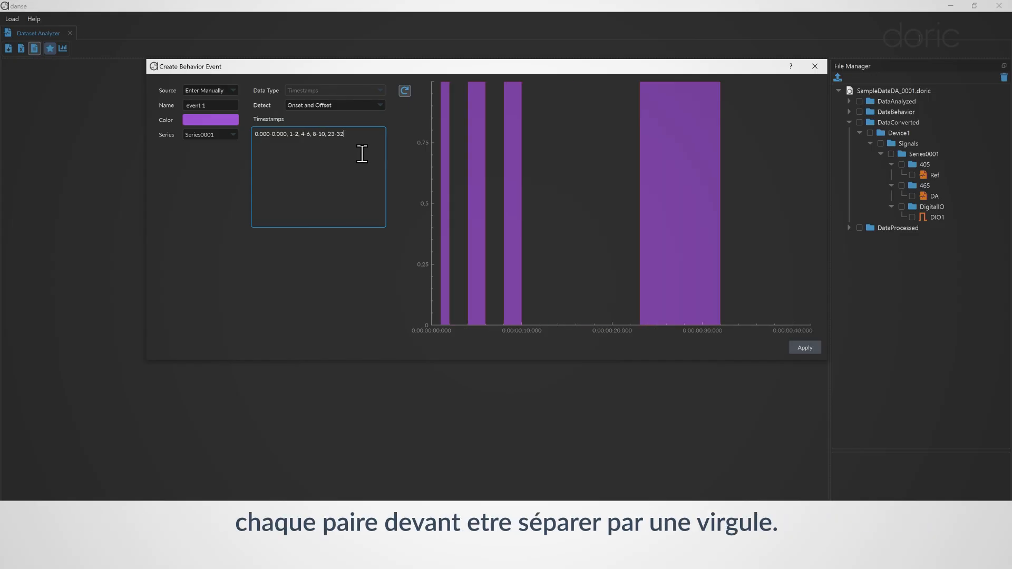
type(",")
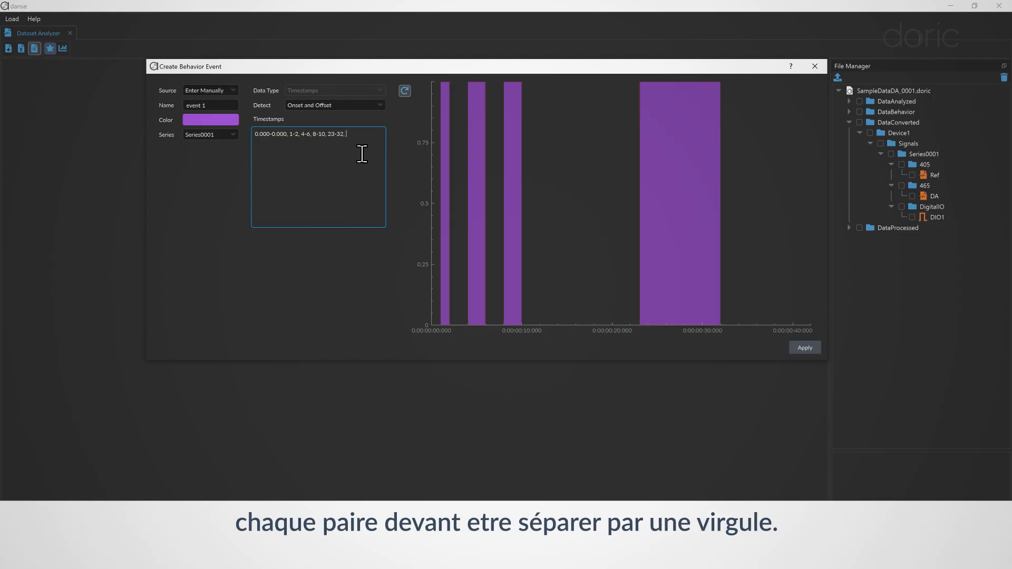
left_click(803, 348)
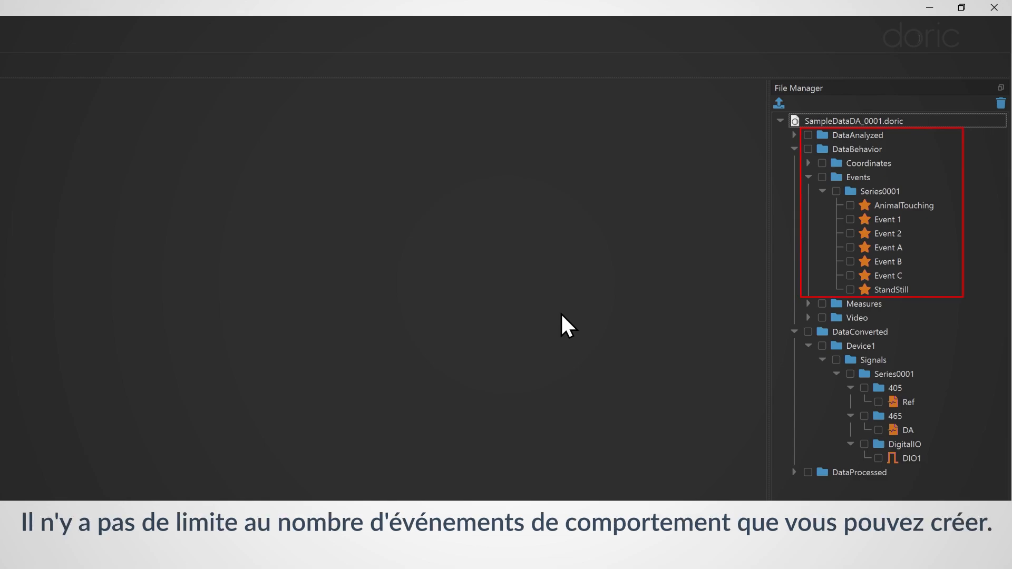
Step: Try to load Event 1 and Event 2 on their own, without any signal
left_click(850, 219)
left_click(850, 233)
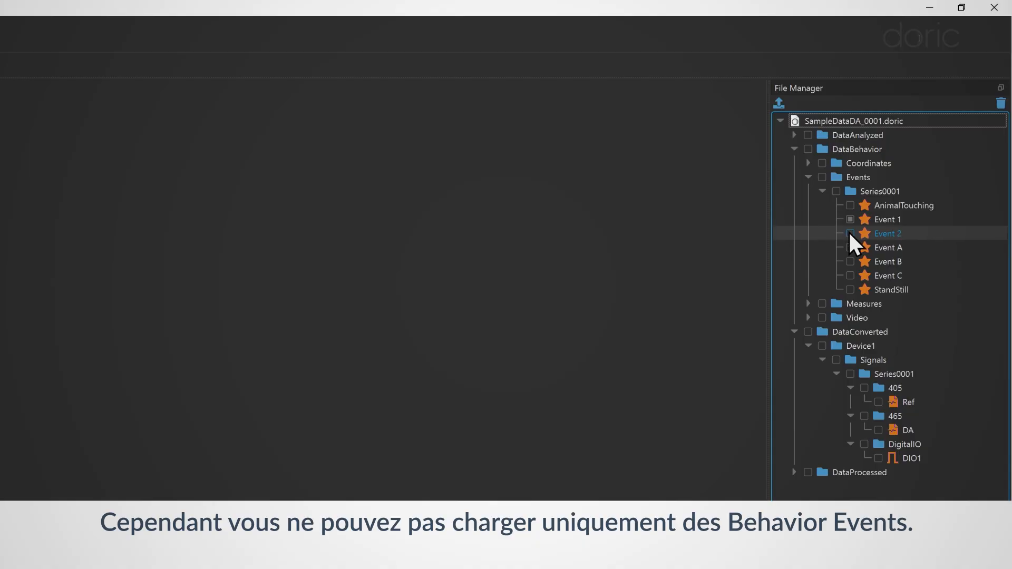
left_click(778, 104)
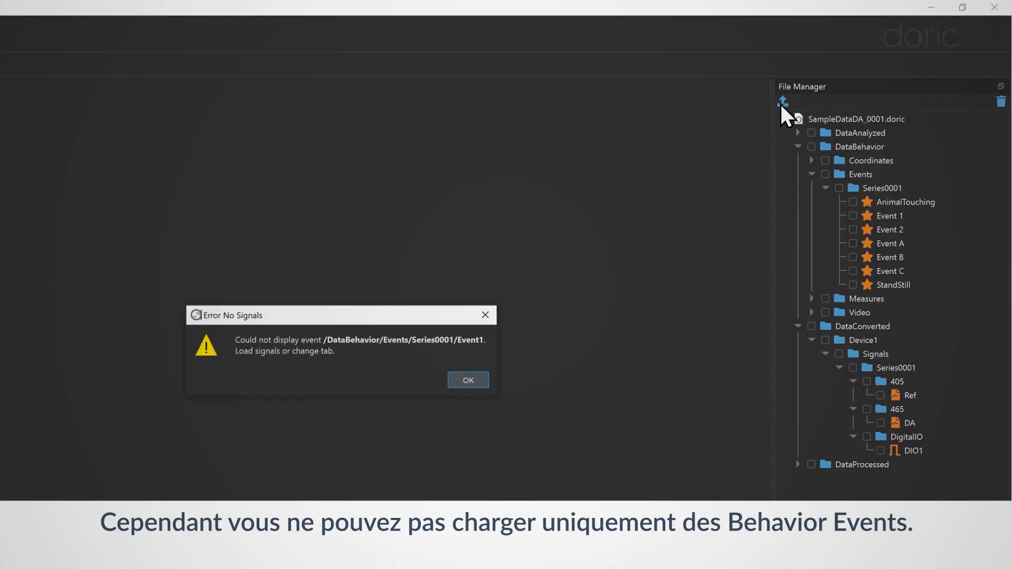
left_click(459, 386)
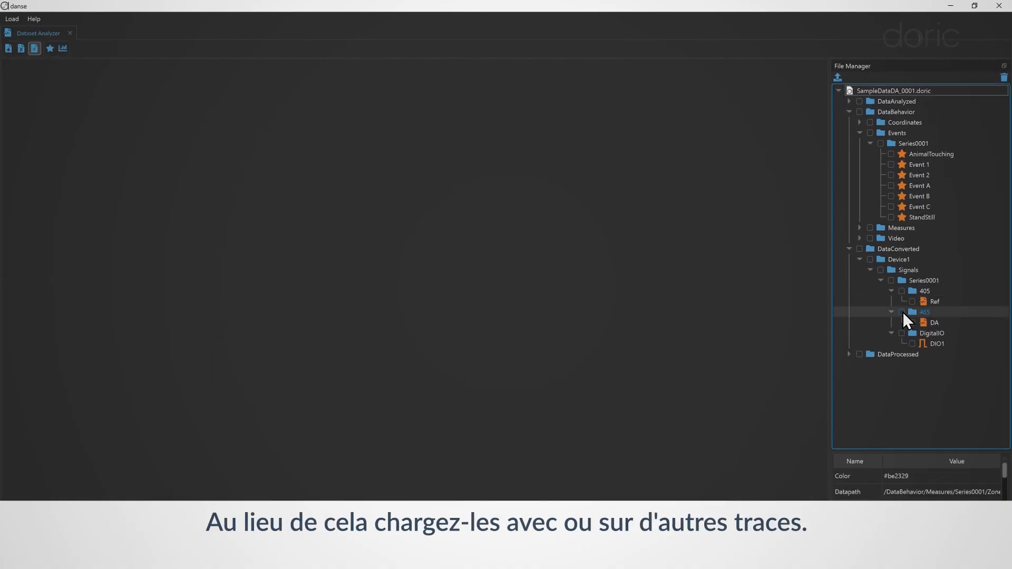
Step: Load the DA signal under 465 and overlay Event 1 and Event 2 on its trace
left_click(911, 321)
left_click(837, 78)
left_click(891, 165)
left_click(891, 175)
left_click(838, 78)
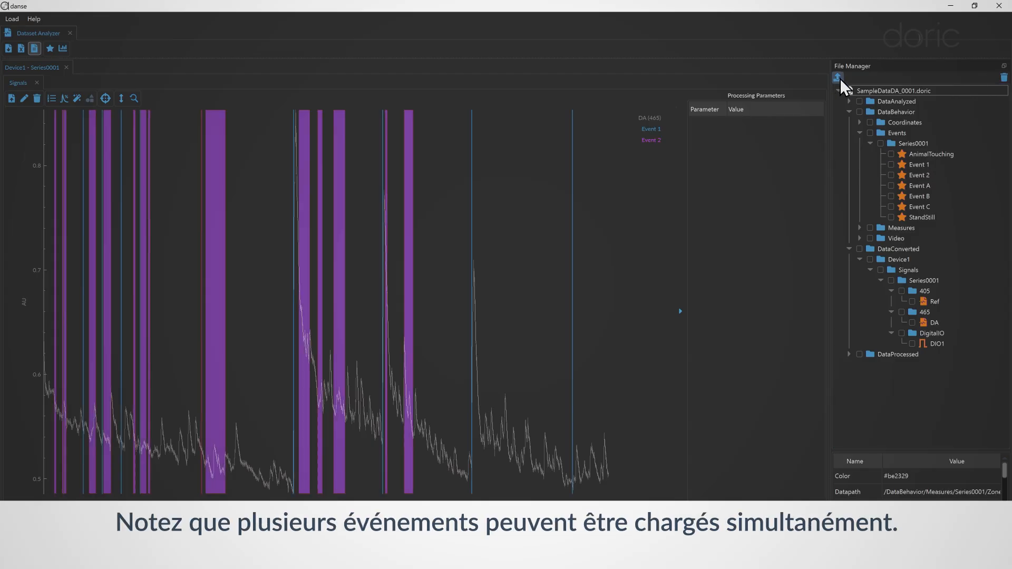
Step: Clear all events from the DA (465) trace
right_click(222, 229)
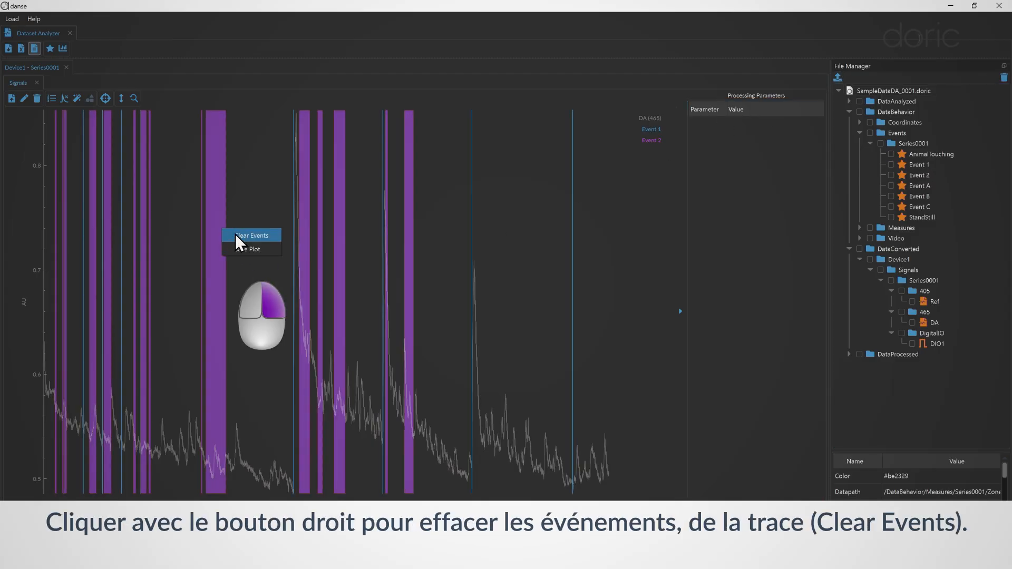
left_click(235, 233)
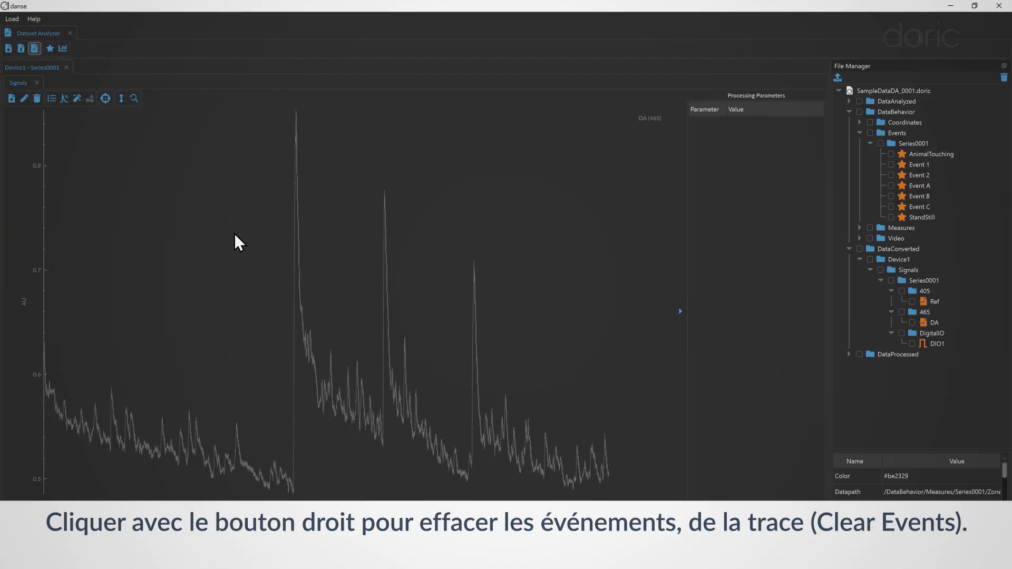
Step: Start a new behavior event from the current file's AnimalTouching dataset and name it "event 1updated"
left_click(49, 48)
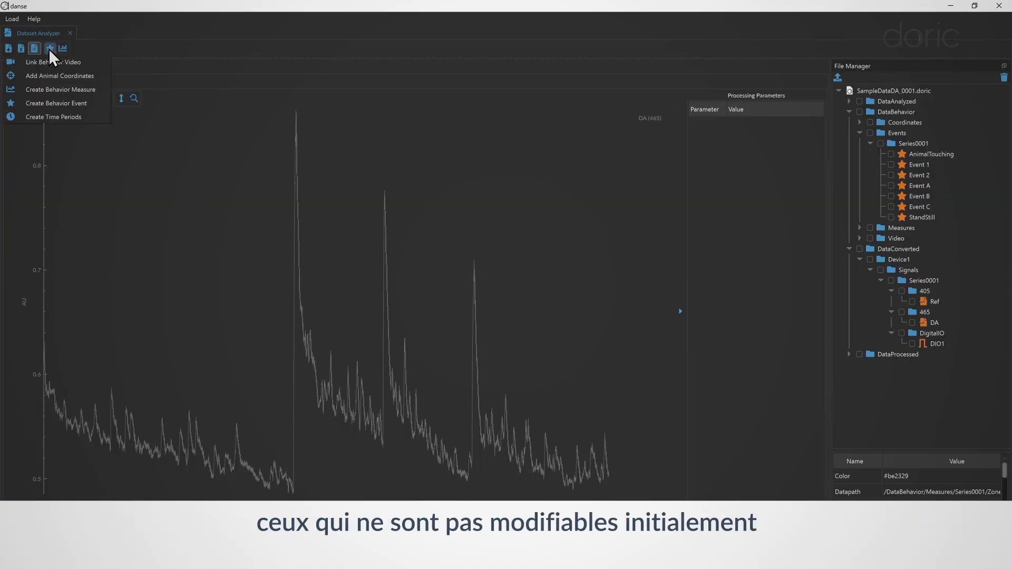
left_click(94, 104)
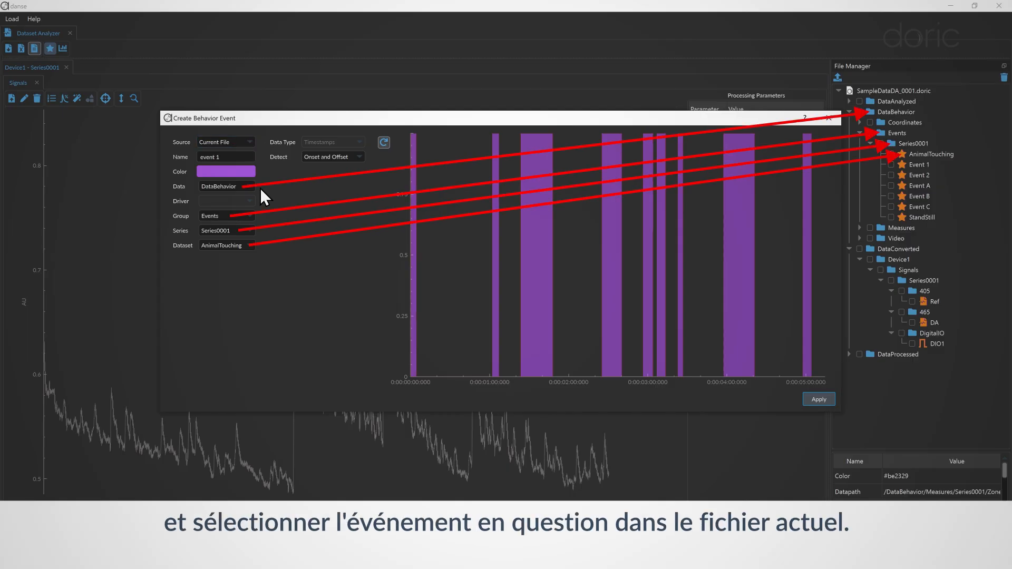
left_click(249, 157)
type("updated")
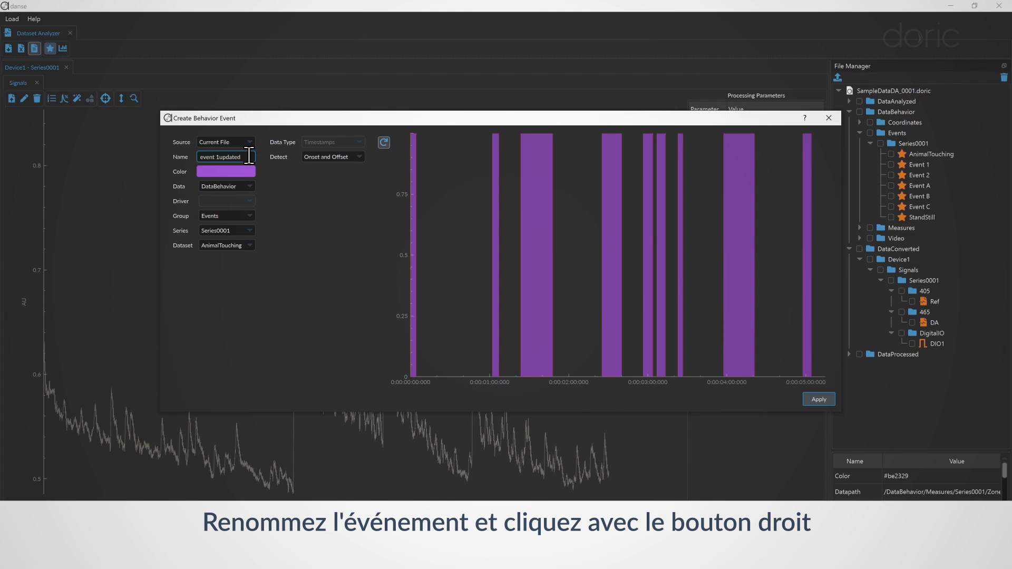
Step: Remove the unwanted event at about 2 min 30 s from the preview plot and apply the updated behavior event
right_click(609, 248)
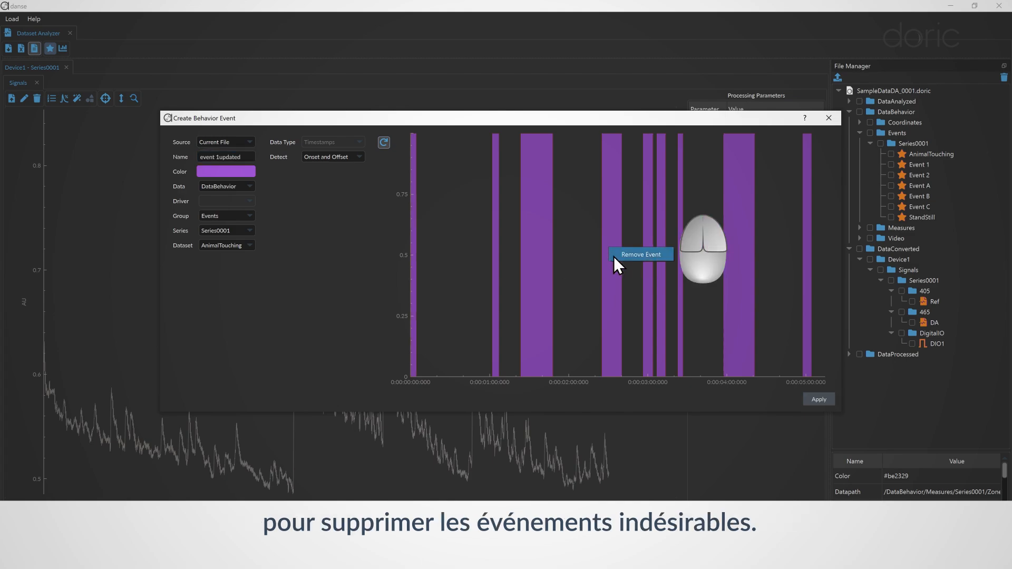
left_click(614, 256)
left_click(819, 400)
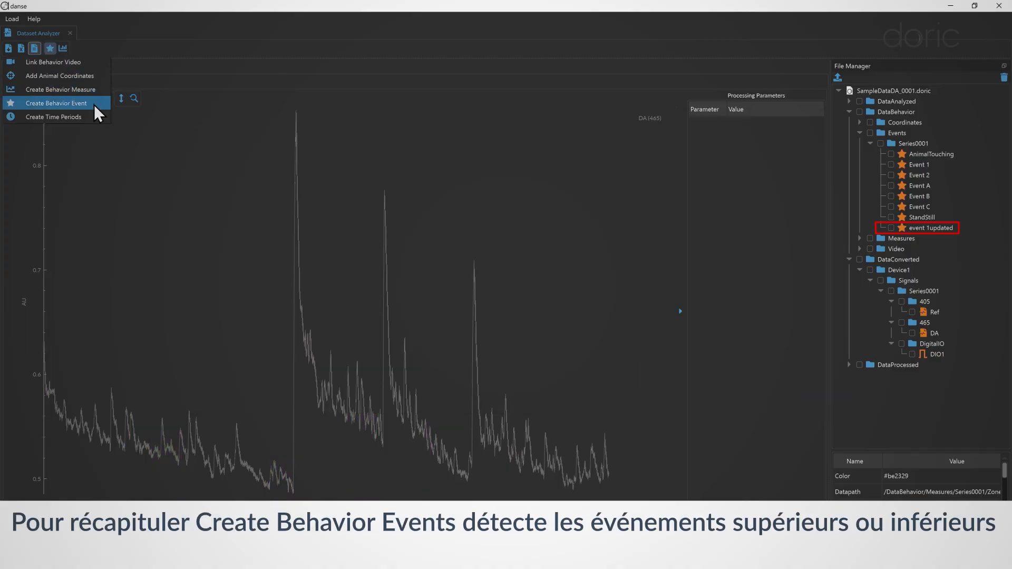
left_click(93, 104)
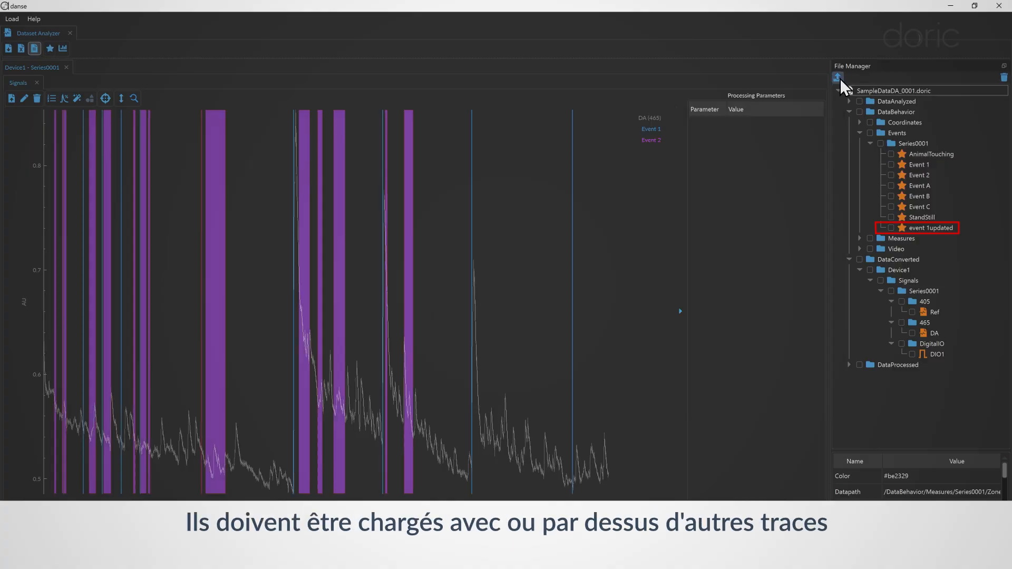
Step: Clear the Event 1 and Event 2 overlays from the DA (465) plot
right_click(223, 230)
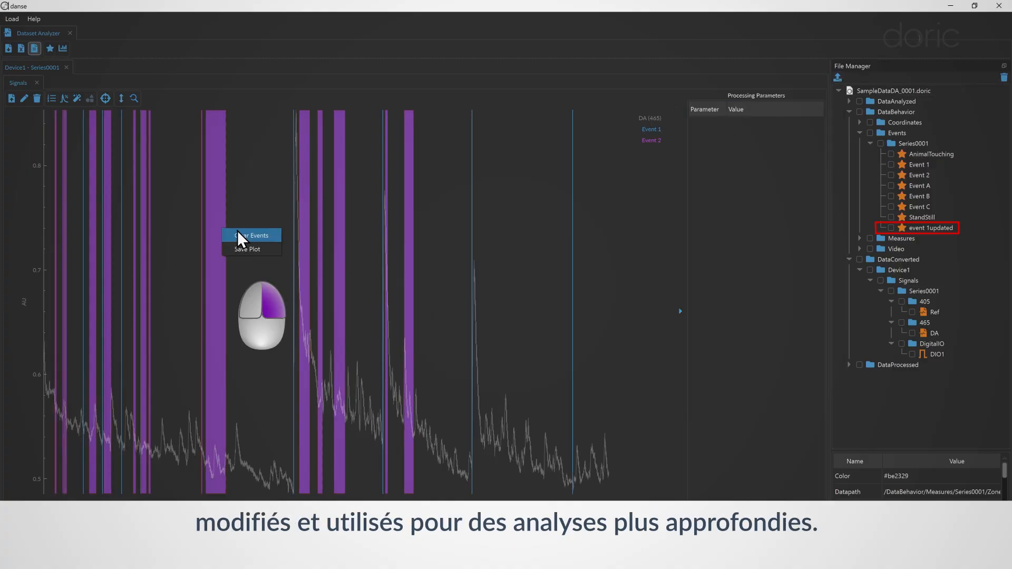
left_click(237, 235)
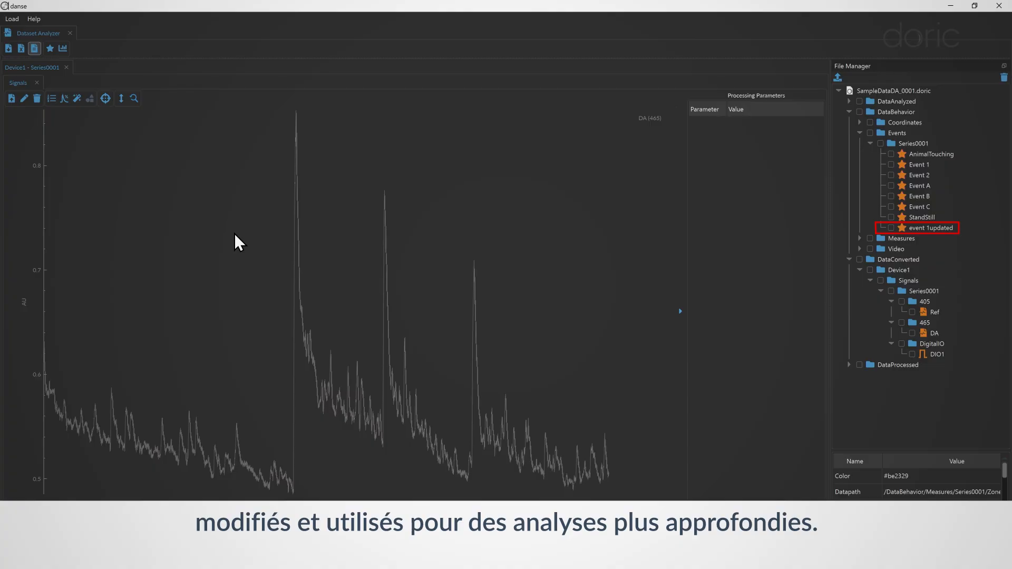